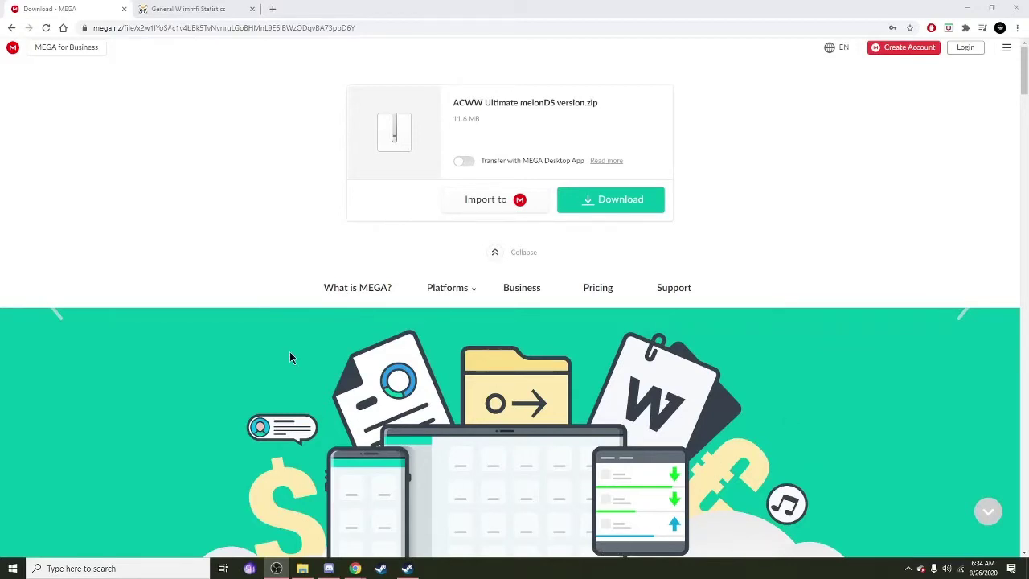
# - Download the file ACWW Ultimate melonDS version.zip from its MEGA page
pyautogui.click(378, 24)
pyautogui.click(434, 26)
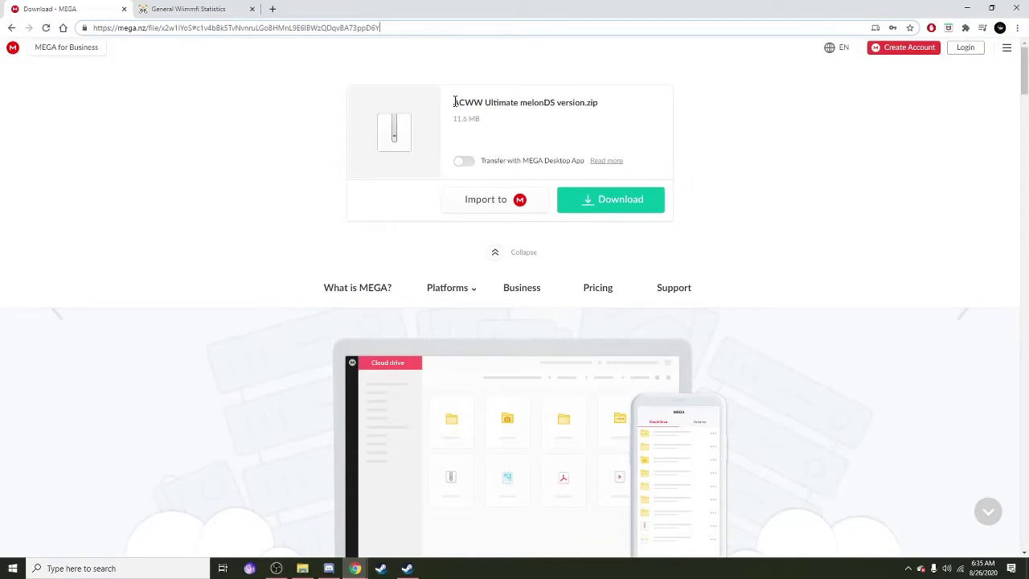
pyautogui.moveTo(452, 105); pyautogui.dragTo(610, 104)
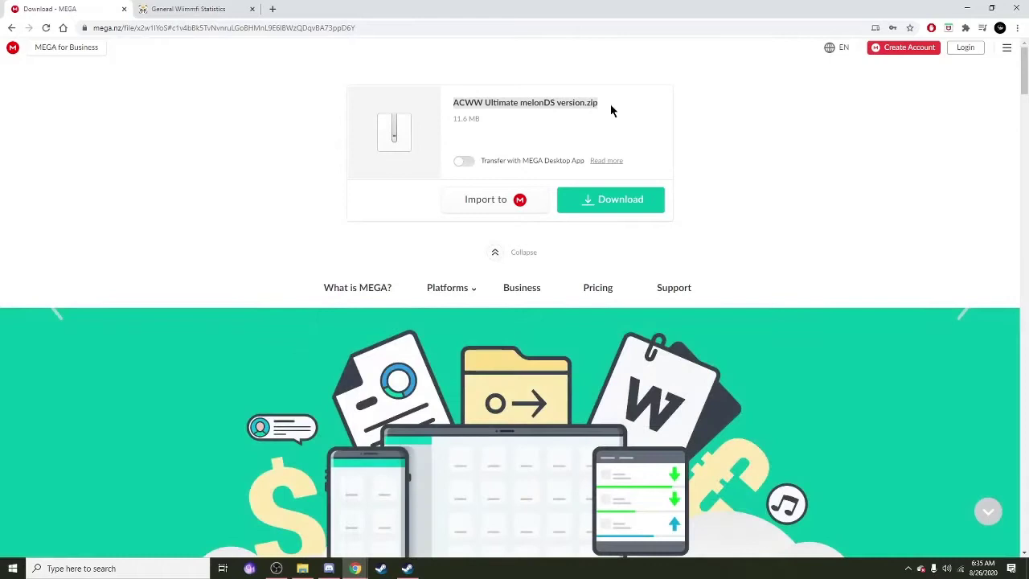
pyautogui.click(610, 104)
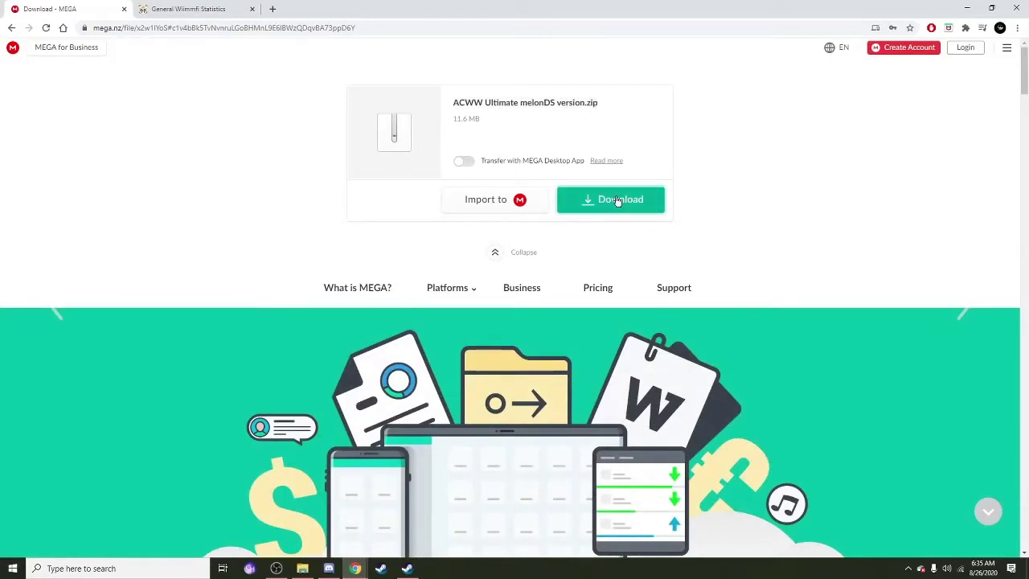
pyautogui.click(614, 201)
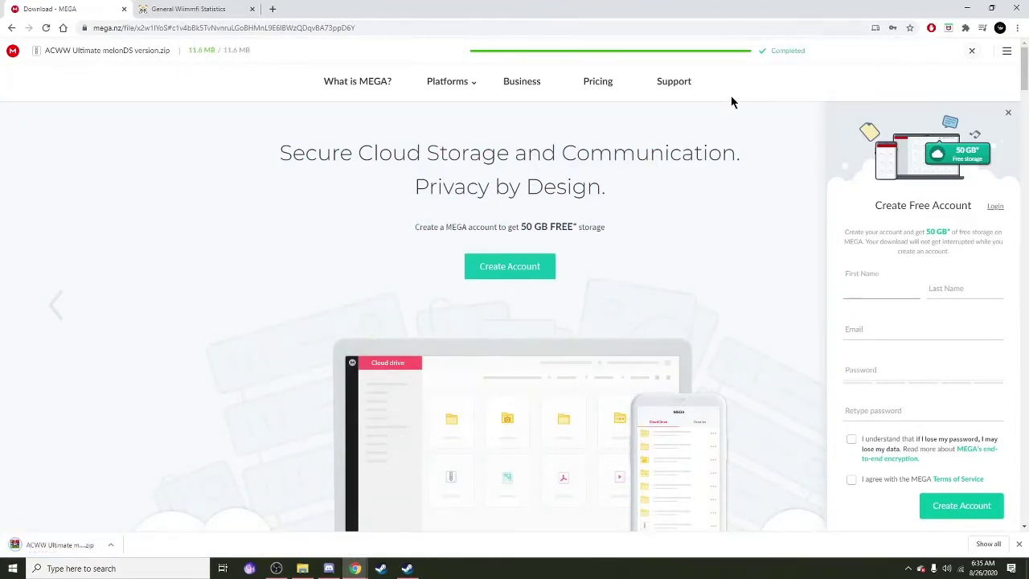
# - Open the downloaded zip archive in WinRAR, dismiss the licence reminder and close the browser's download bar
pyautogui.click(55, 546)
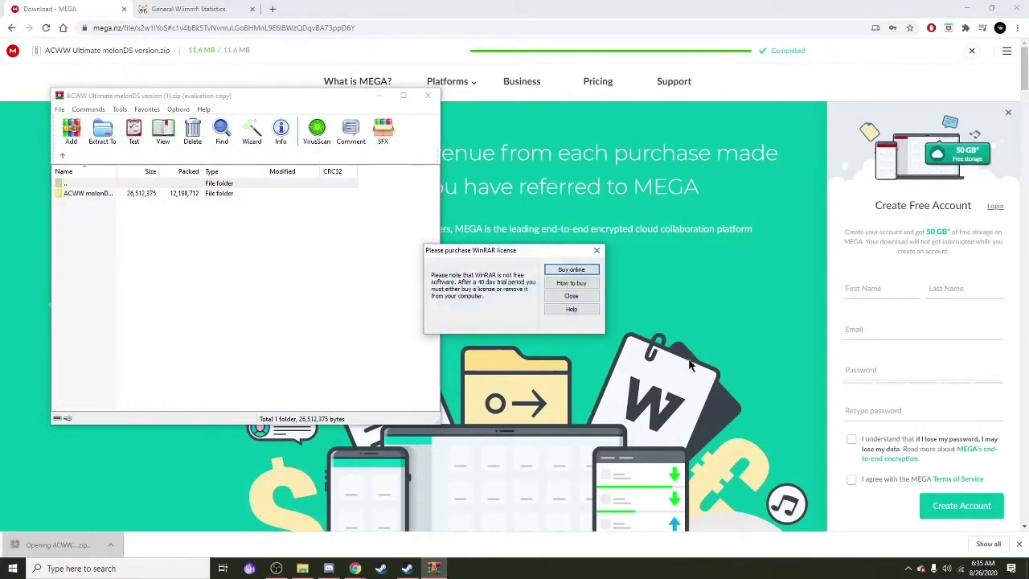
pyautogui.click(597, 250)
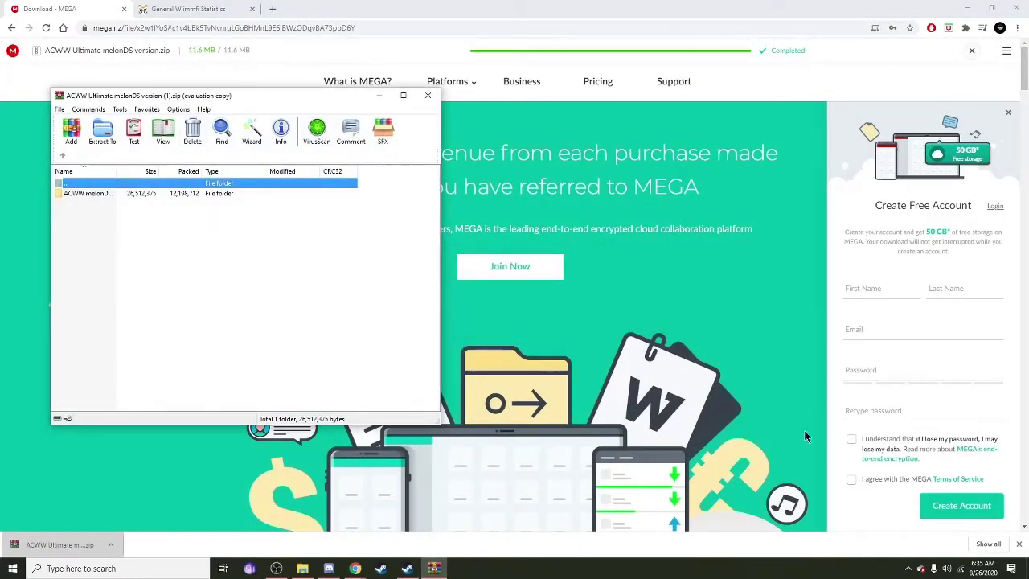
pyautogui.click(1018, 544)
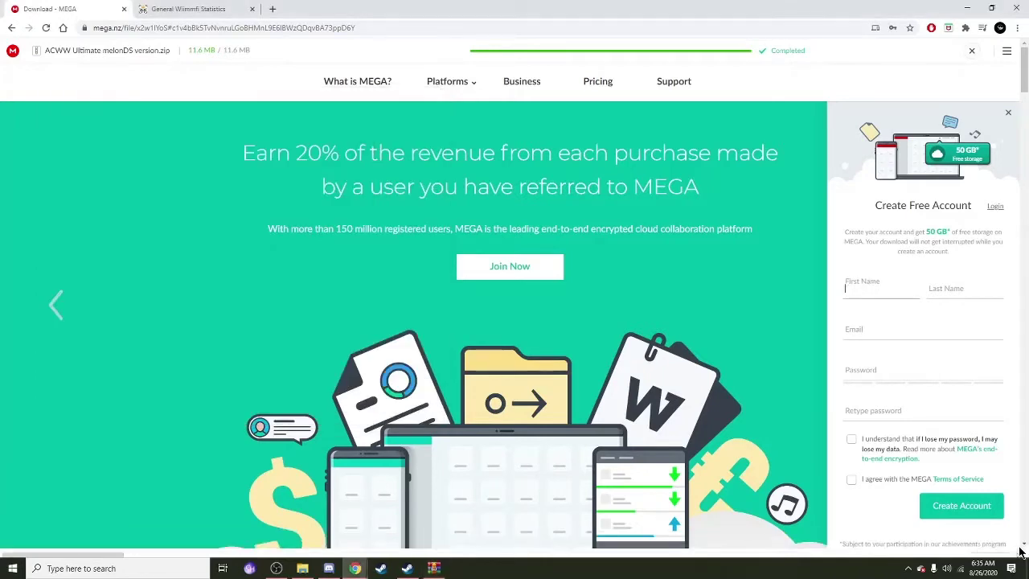
# - Open the "ds emulator for online" folder beside the archive, select all files in the archive's melonDS folder and close the archive
pyautogui.click(434, 568)
pyautogui.click(106, 193)
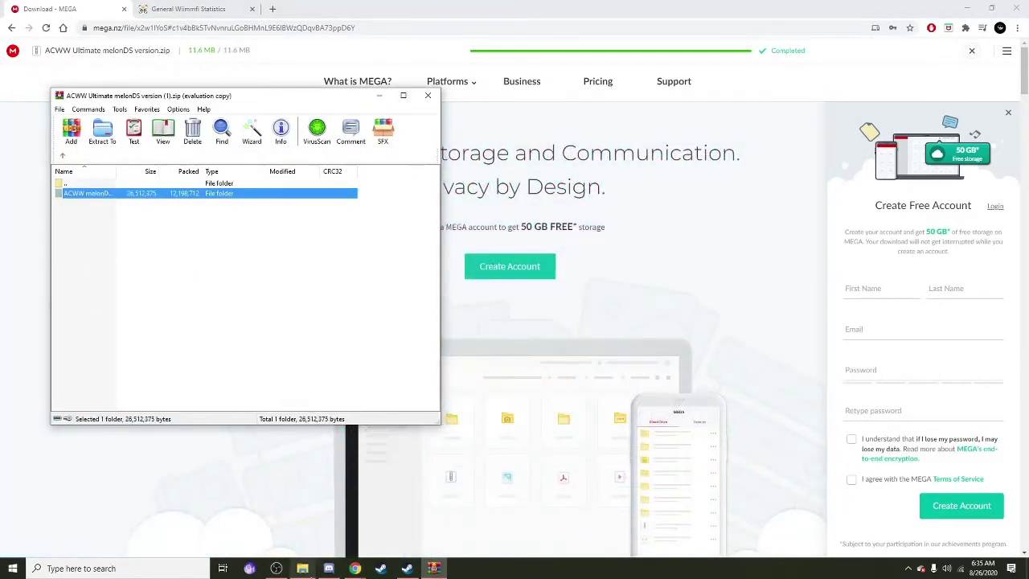
pyautogui.click(302, 568)
pyautogui.moveTo(622, 336); pyautogui.dragTo(755, 307)
pyautogui.doubleClick(69, 193)
pyautogui.moveTo(142, 335); pyautogui.dragTo(362, 193)
pyautogui.moveTo(249, 234); pyautogui.dragTo(434, 119)
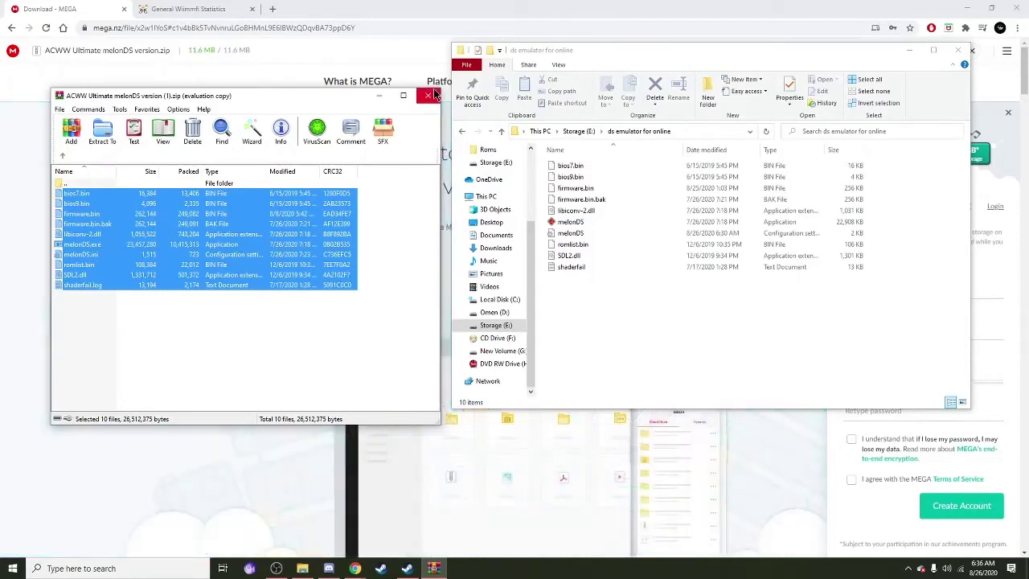
pyautogui.click(427, 95)
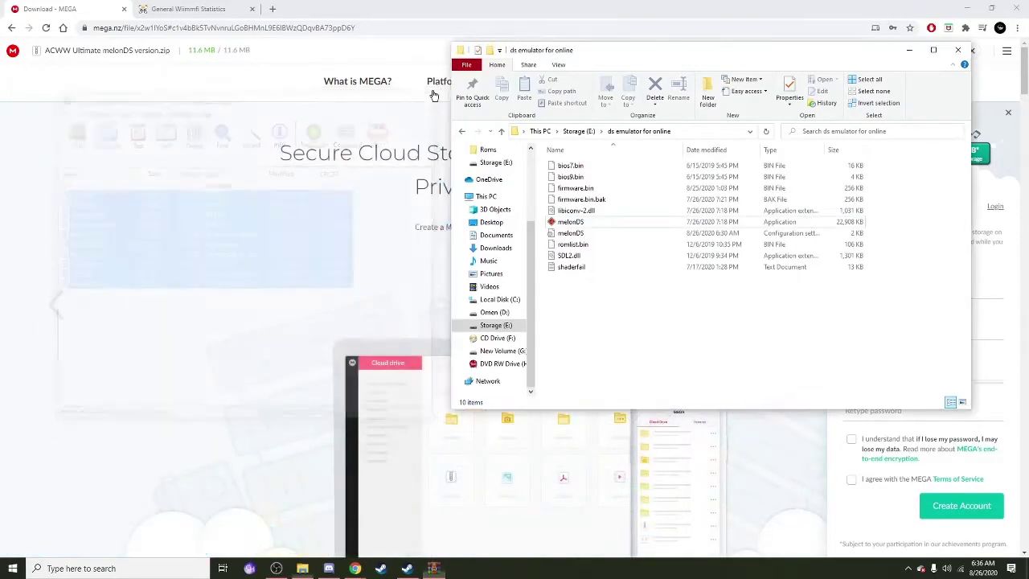
# - Launch melonDS from the "ds emulator for online" folder and open the Emu settings, keeping "Boot game directly" enabled
pyautogui.doubleClick(597, 222)
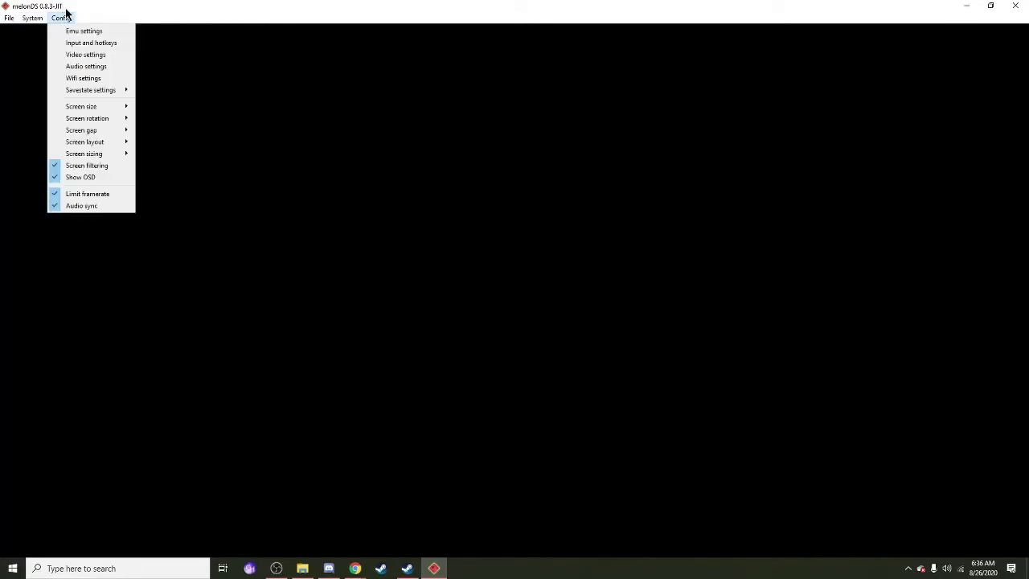
pyautogui.click(97, 33)
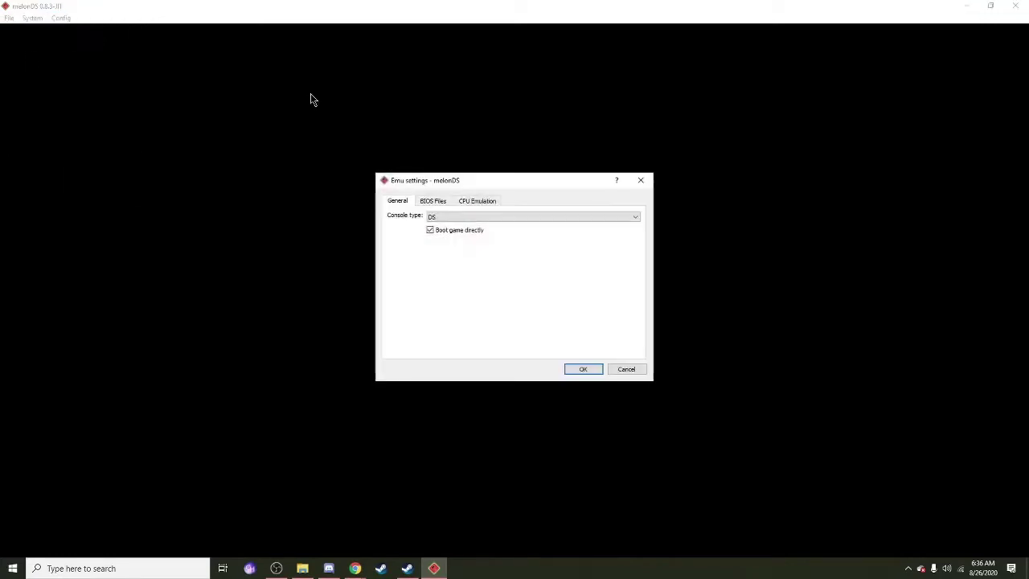
pyautogui.click(430, 231)
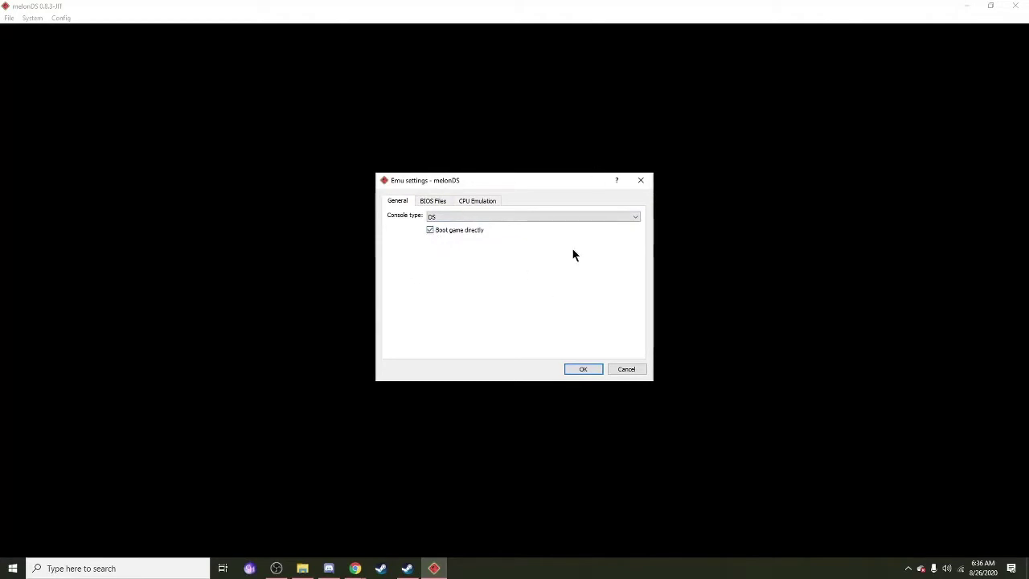
# - Review the DS mode BIOS file paths and browse the bios9.bin, bios7.bin and firmware.bin files without changing the selection
pyautogui.click(433, 202)
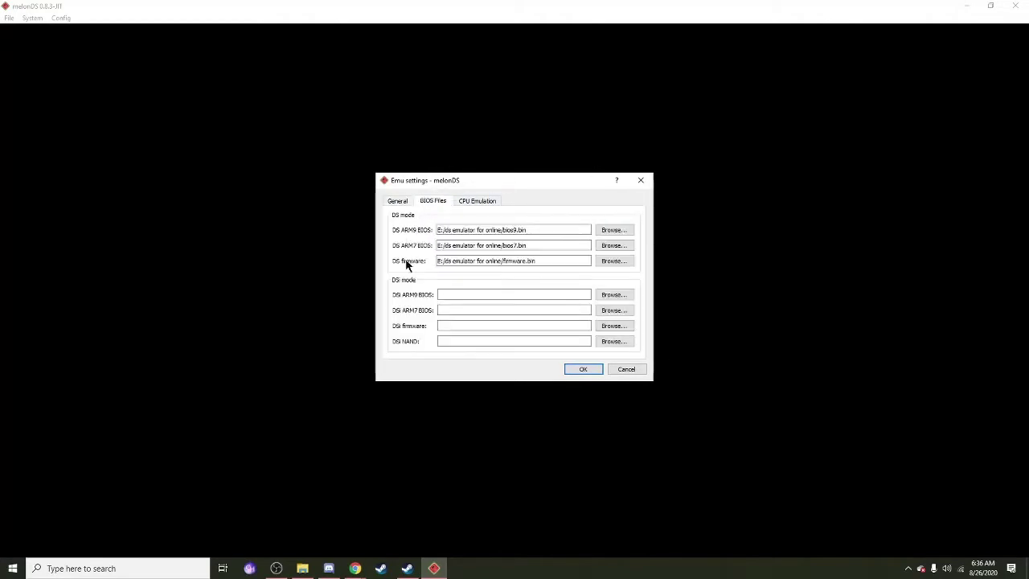
pyautogui.click(620, 231)
pyautogui.moveTo(579, 201); pyautogui.dragTo(620, 279)
pyautogui.click(552, 358)
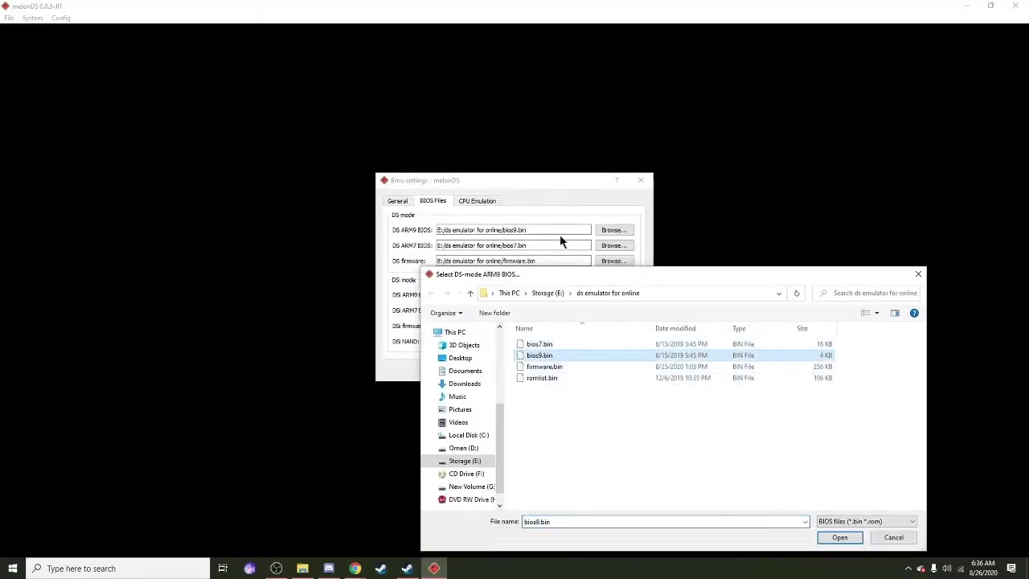
pyautogui.click(555, 345)
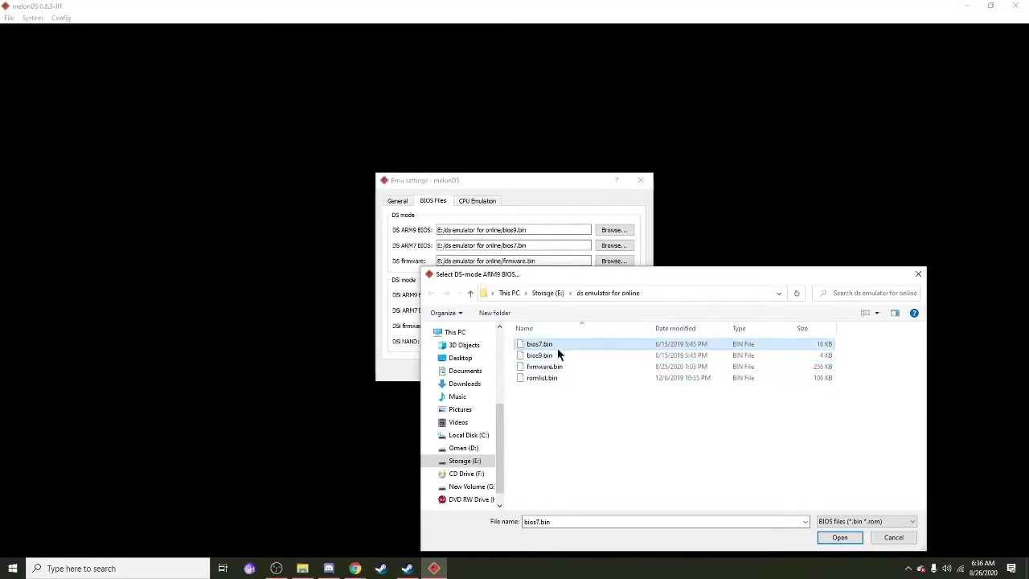
pyautogui.click(562, 377)
pyautogui.click(578, 365)
pyautogui.click(918, 274)
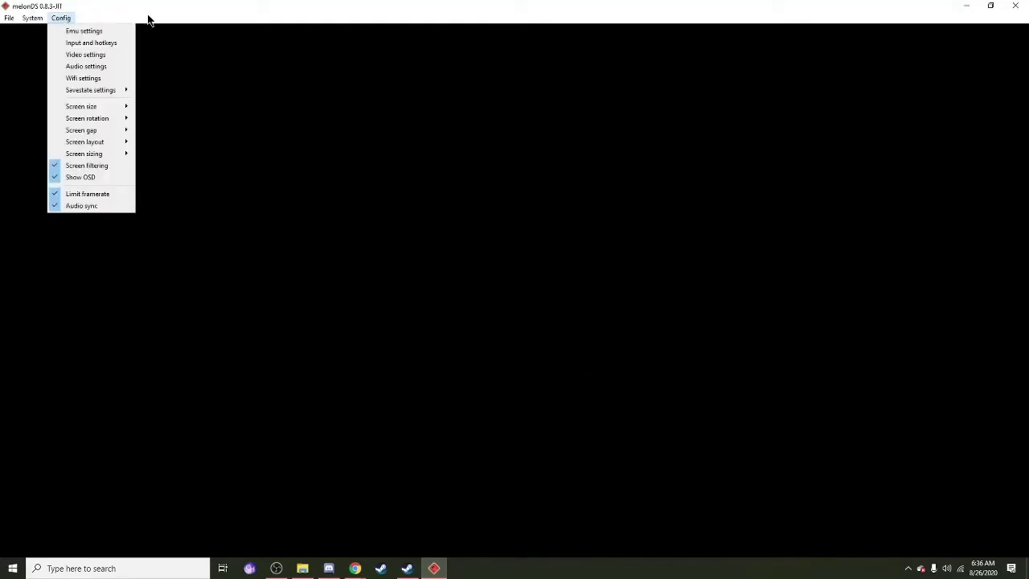
# - View the Wifi settings and load the ROM 5360 - Call of Duty Black Ops (U).nds
pyautogui.click(110, 78)
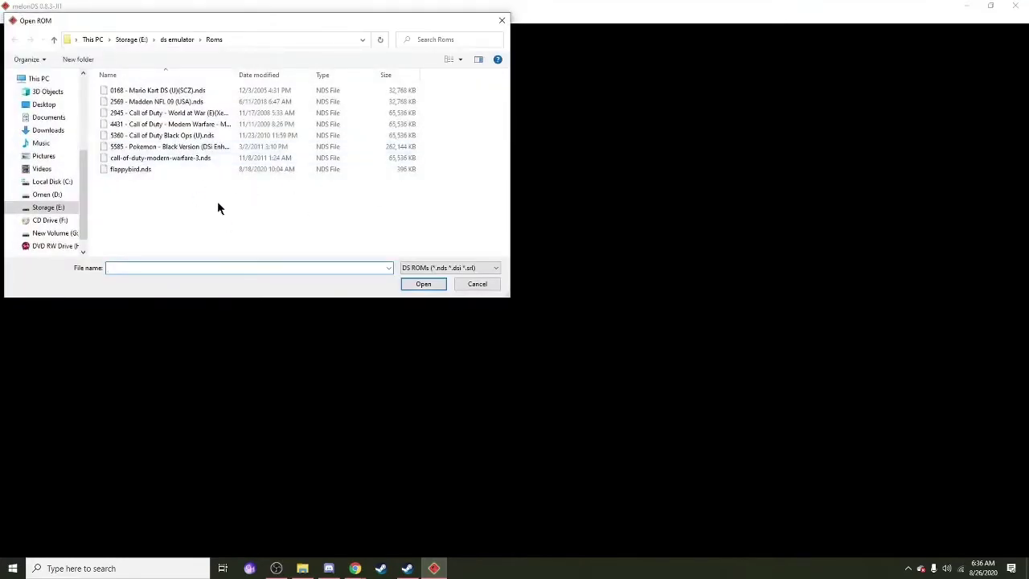
pyautogui.click(238, 137)
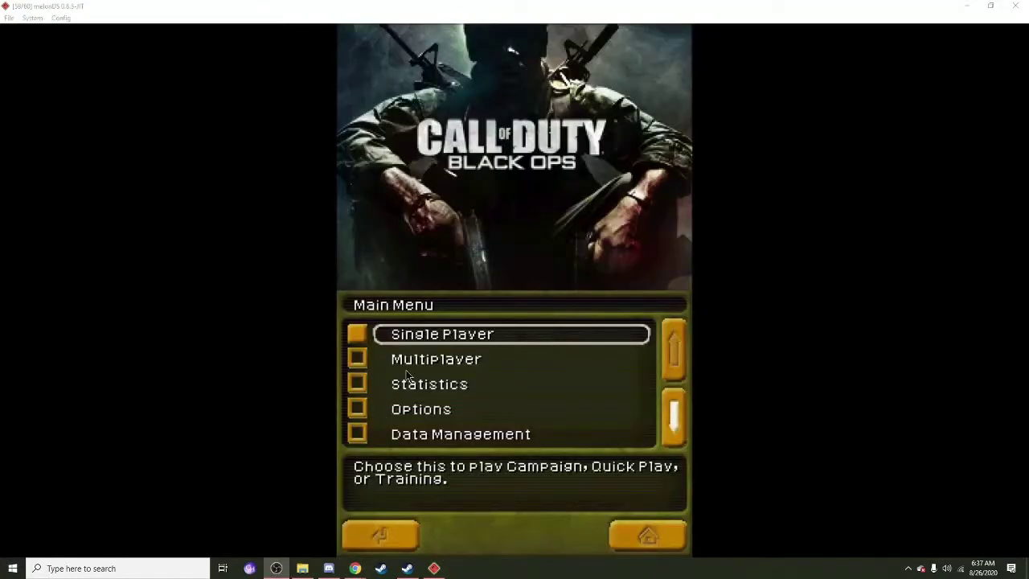
# - Enter the Nintendo Wi-Fi Connection setup from the game's Multiplayer menu, accepting the Nintendo DS reset
pyautogui.click(445, 359)
pyautogui.click(451, 342)
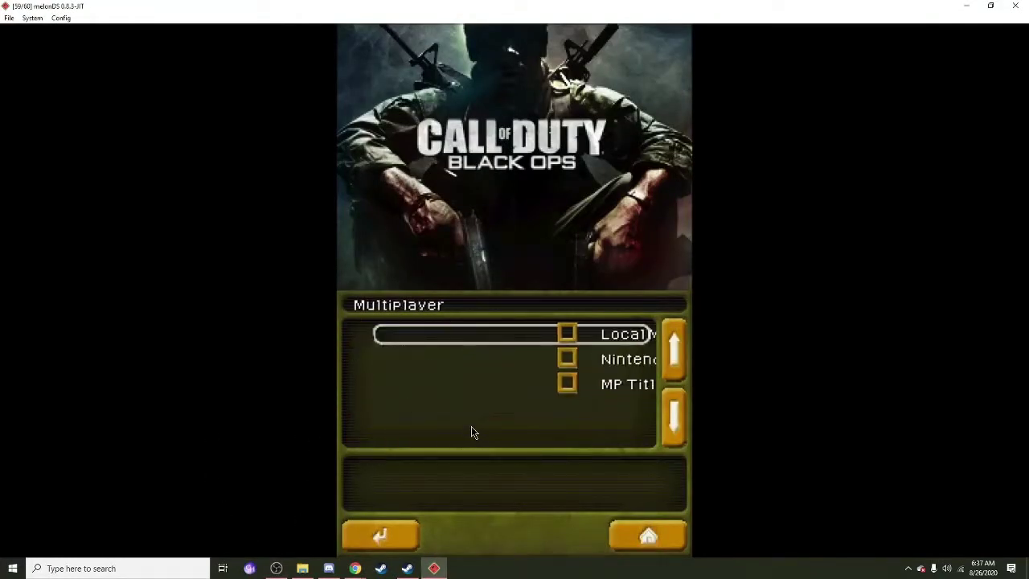
pyautogui.click(472, 361)
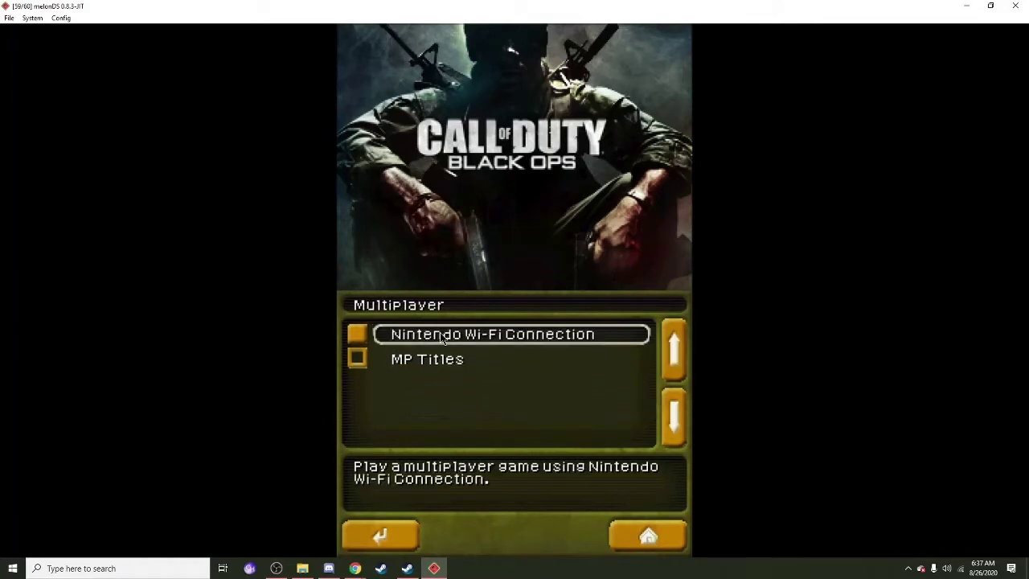
pyautogui.click(444, 336)
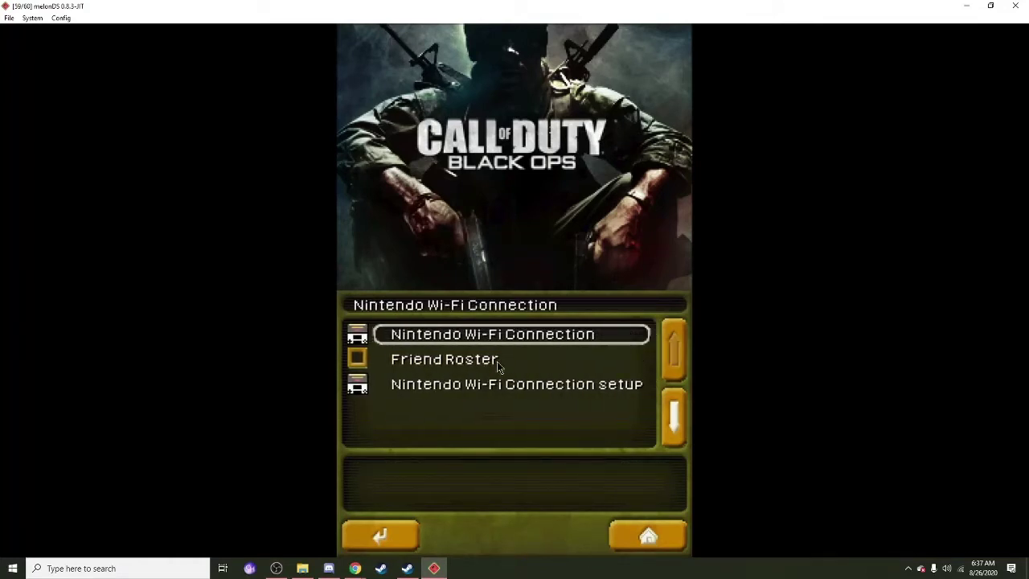
pyautogui.click(586, 386)
pyautogui.click(566, 341)
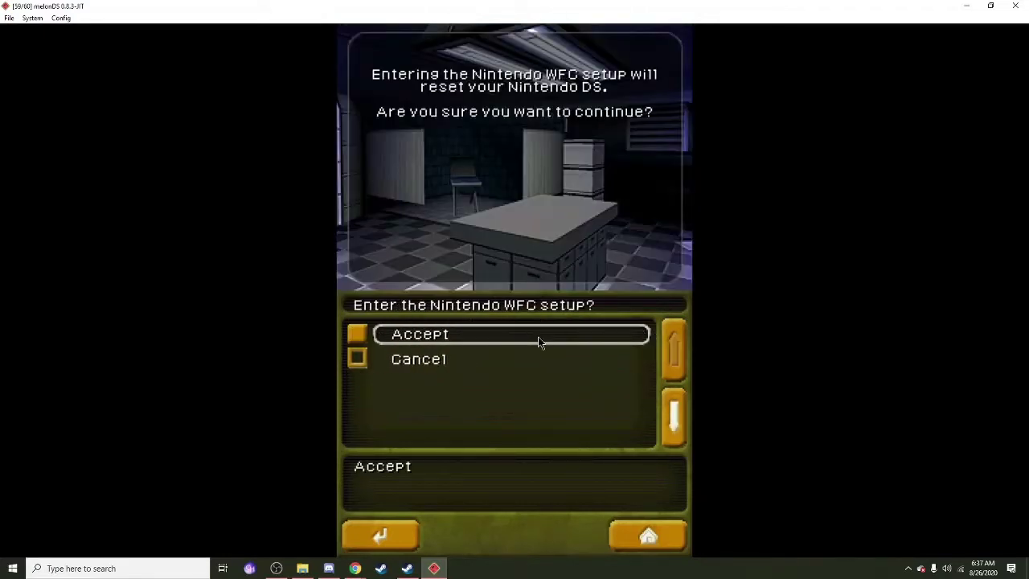
pyautogui.click(537, 341)
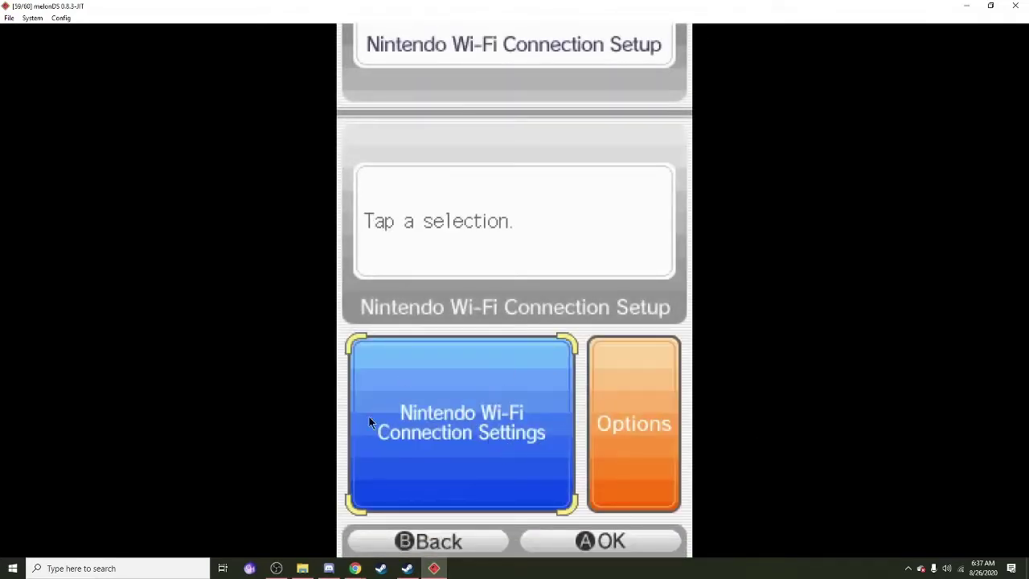
# - Set up Connection 3 by searching for an access point and connecting to melonAP
pyautogui.click(476, 421)
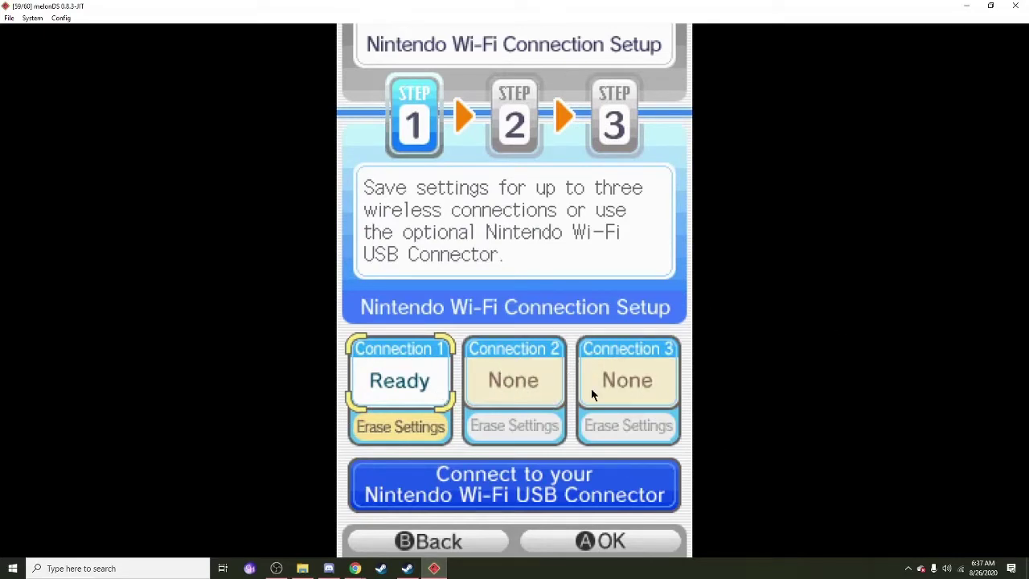
pyautogui.click(647, 399)
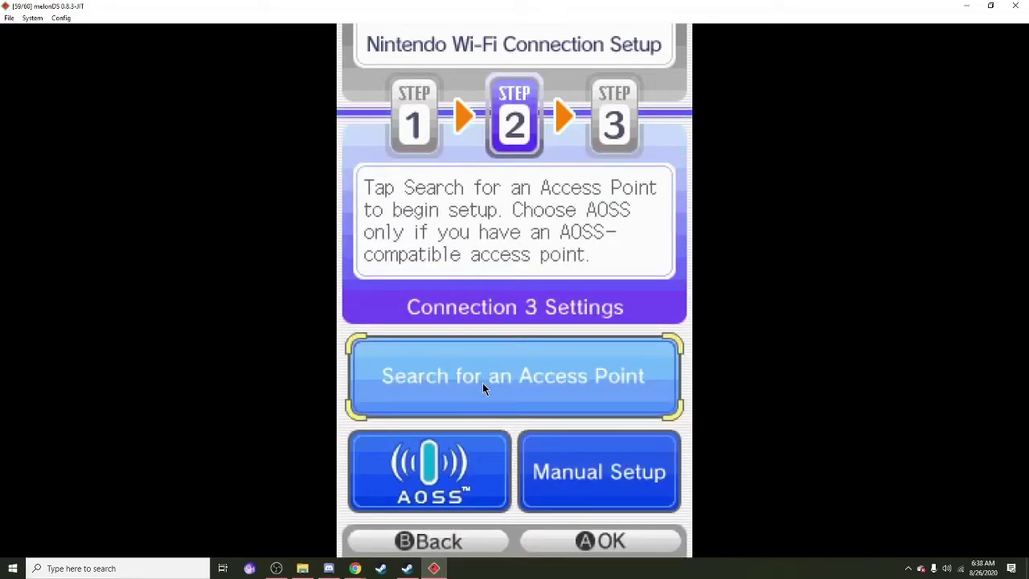
pyautogui.click(482, 383)
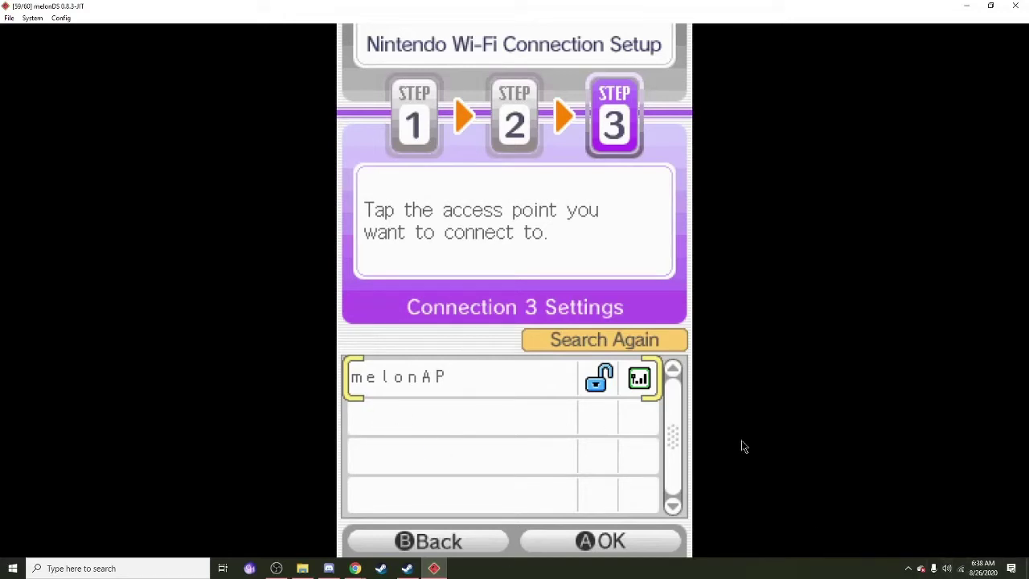
pyautogui.click(409, 376)
pyautogui.click(578, 484)
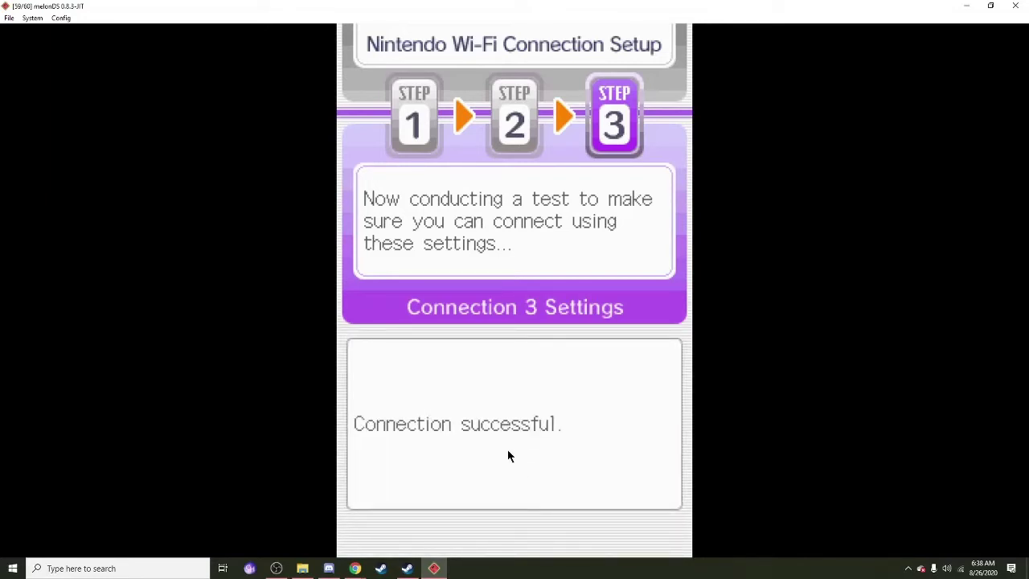
pyautogui.click(507, 455)
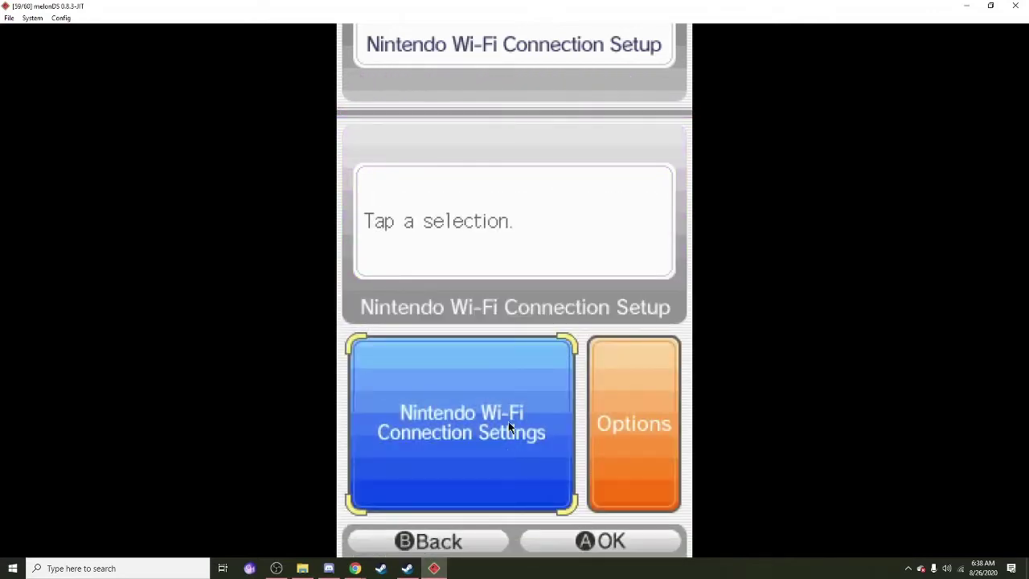
# - Reopen the Connection 3 settings and set Auto-obtain DNS to No
pyautogui.click(488, 414)
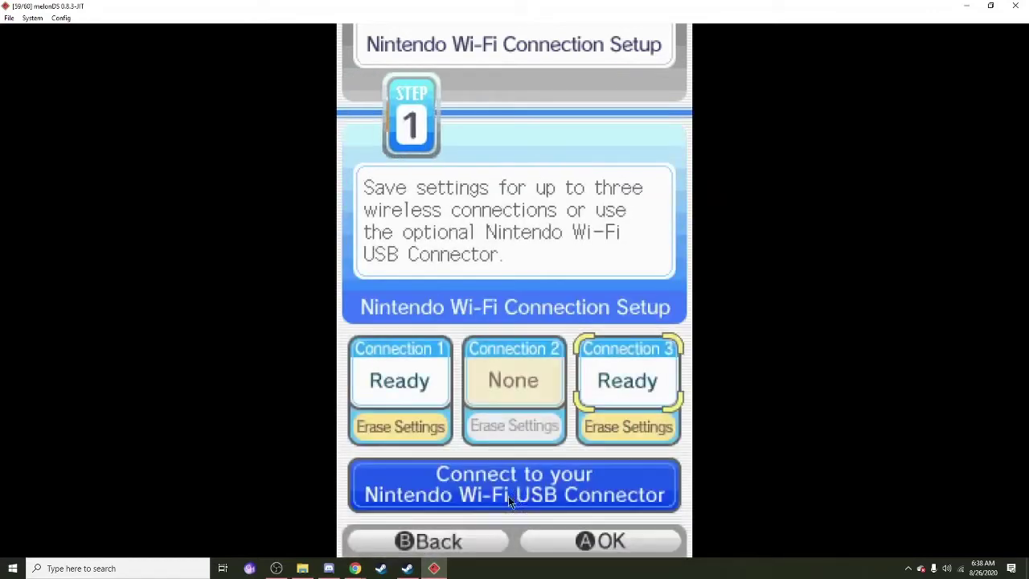
pyautogui.click(626, 378)
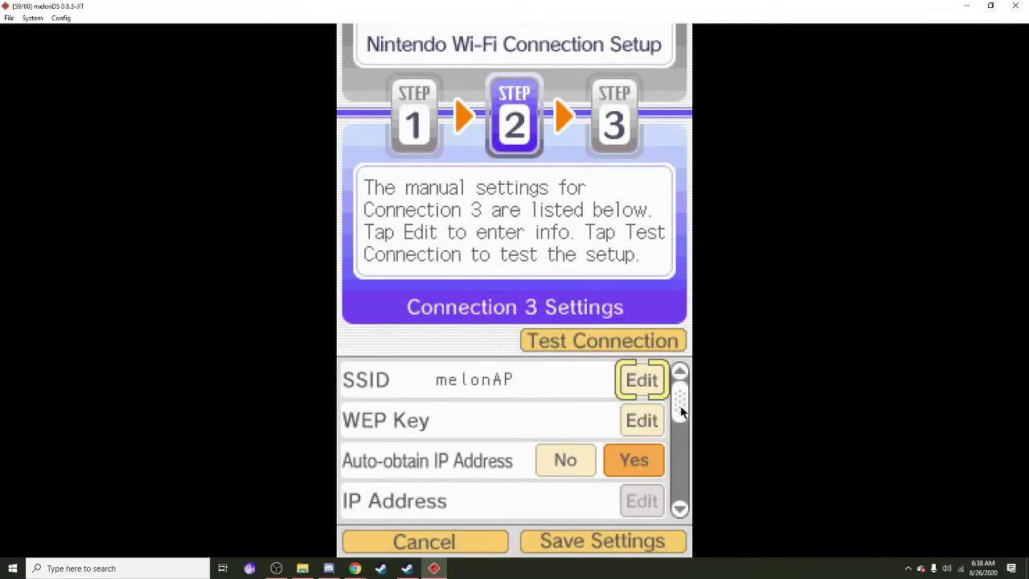
pyautogui.moveTo(680, 412); pyautogui.dragTo(681, 492)
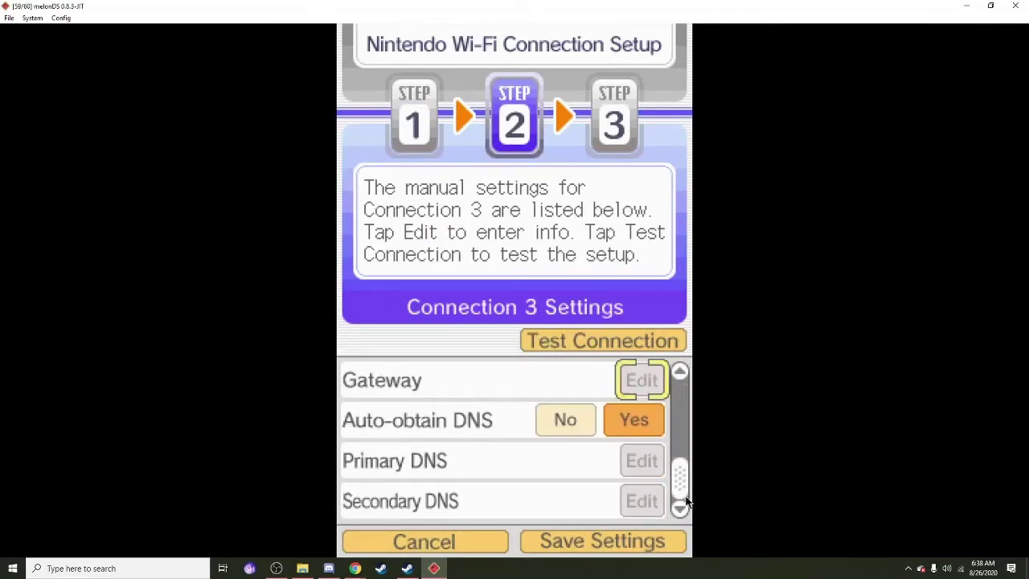
pyautogui.click(577, 421)
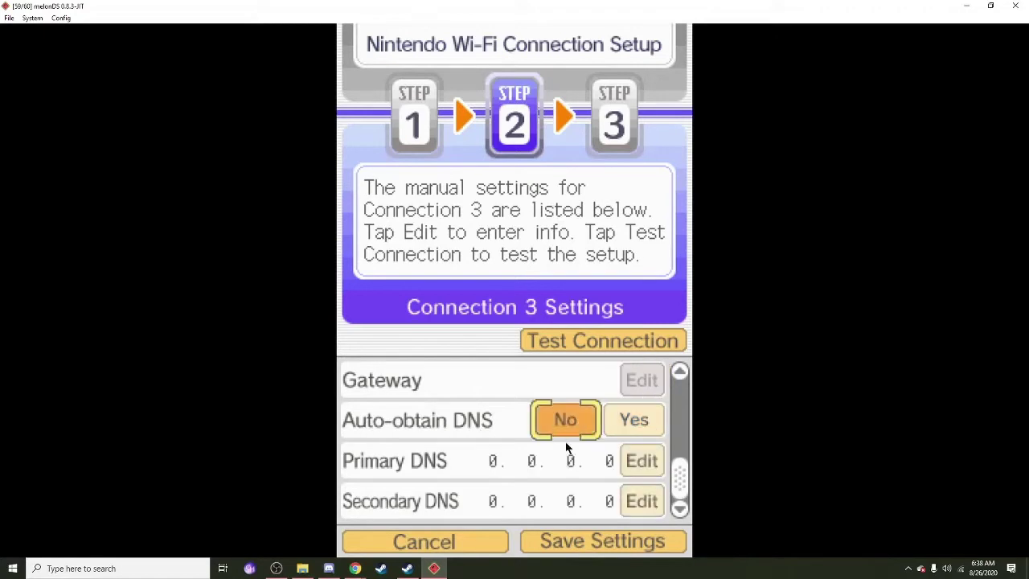
# - Set the Primary DNS of Connection 3 to 164.132.44.106 and confirm the address
pyautogui.click(642, 462)
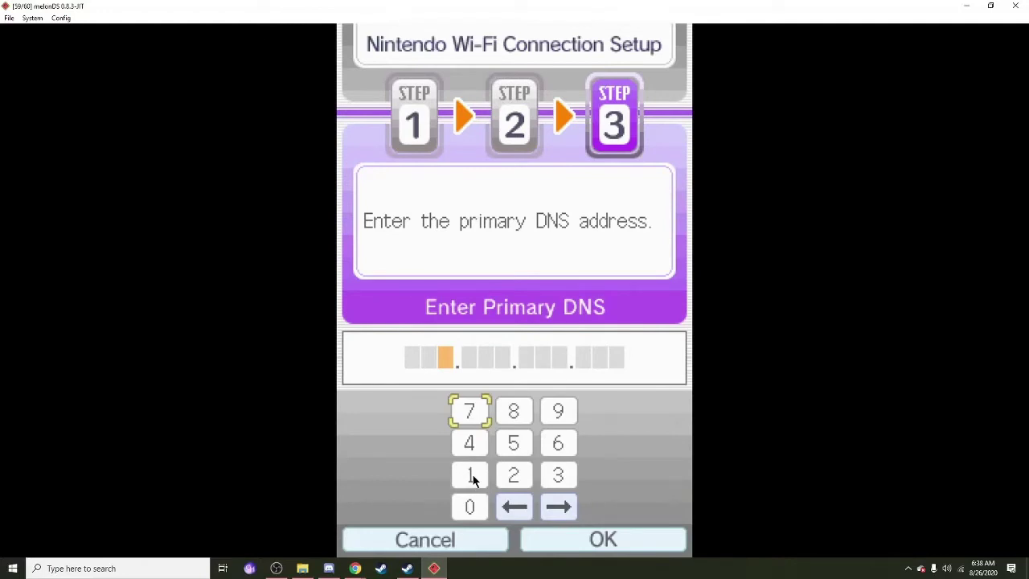
pyautogui.click(470, 477)
pyautogui.click(560, 441)
pyautogui.click(470, 443)
pyautogui.click(470, 475)
pyautogui.click(558, 475)
pyautogui.click(513, 475)
pyautogui.click(470, 443)
pyautogui.click(469, 443)
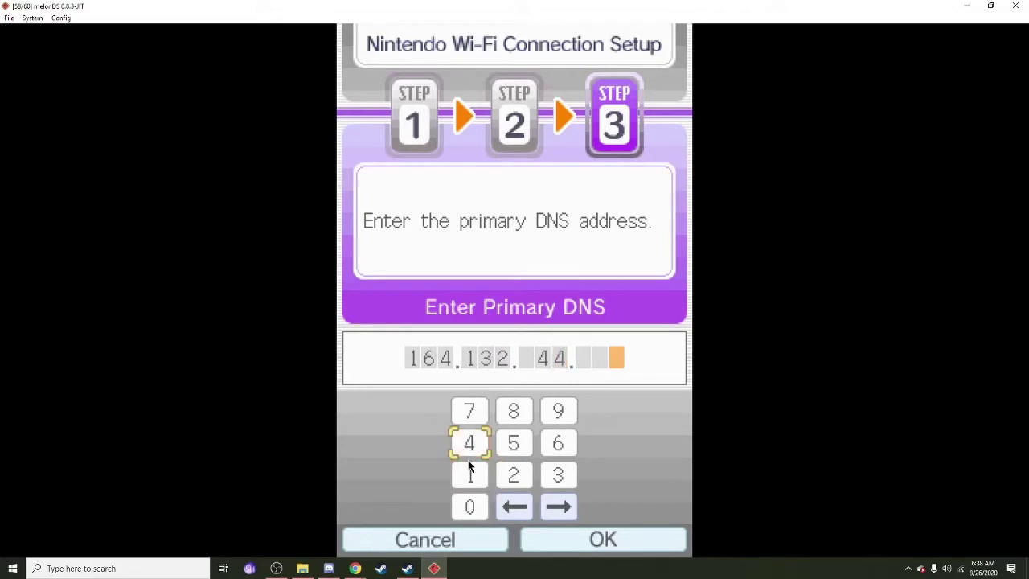
pyautogui.click(470, 475)
pyautogui.click(470, 506)
pyautogui.click(558, 442)
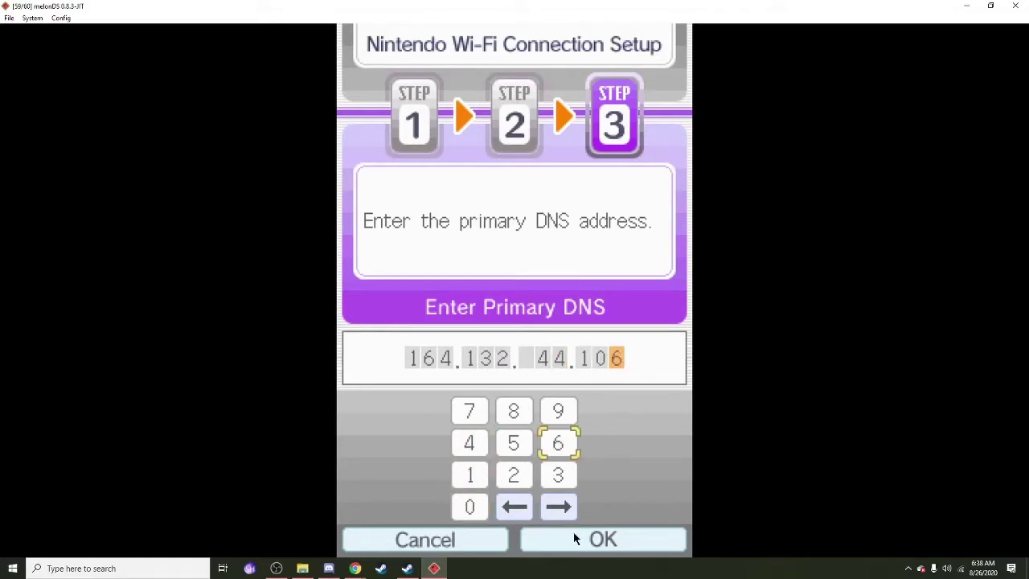
pyautogui.click(601, 537)
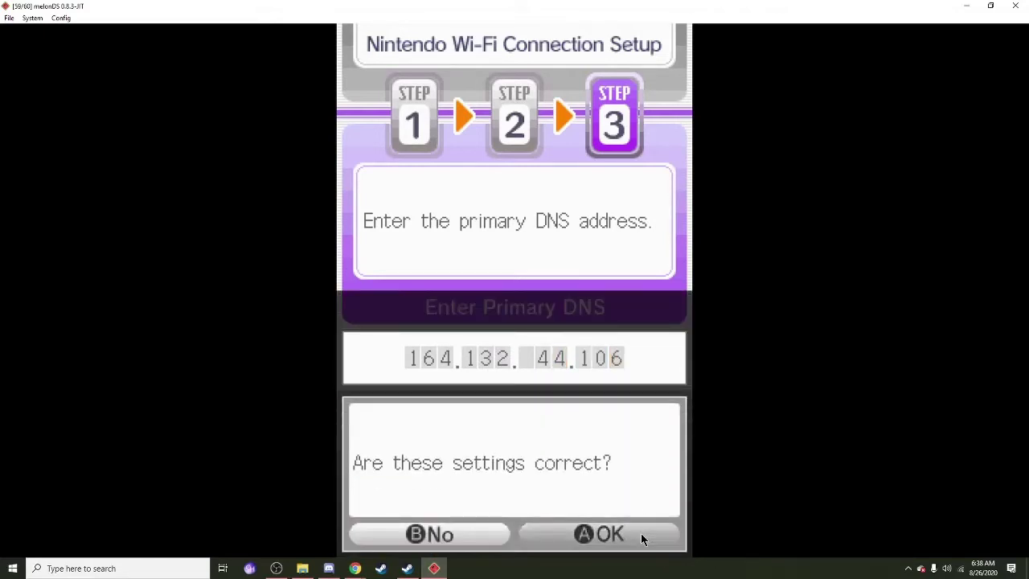
pyautogui.click(643, 543)
# - Set the Secondary DNS of Connection 3 to 8.8.8.8 and confirm the address
pyautogui.click(646, 502)
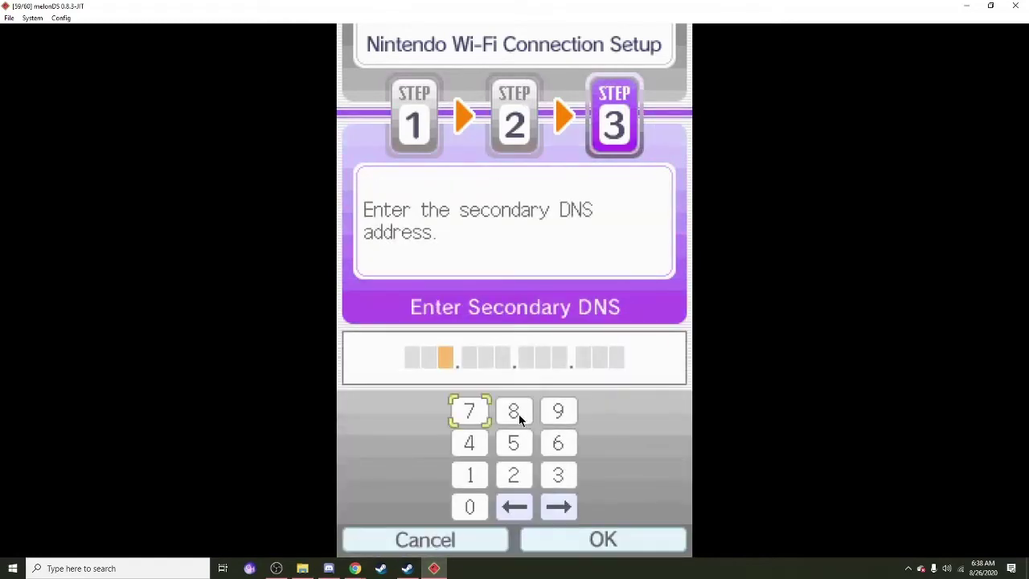
pyautogui.click(514, 411)
pyautogui.click(564, 508)
pyautogui.click(514, 411)
pyautogui.click(560, 506)
pyautogui.click(513, 411)
pyautogui.click(560, 508)
pyautogui.click(513, 411)
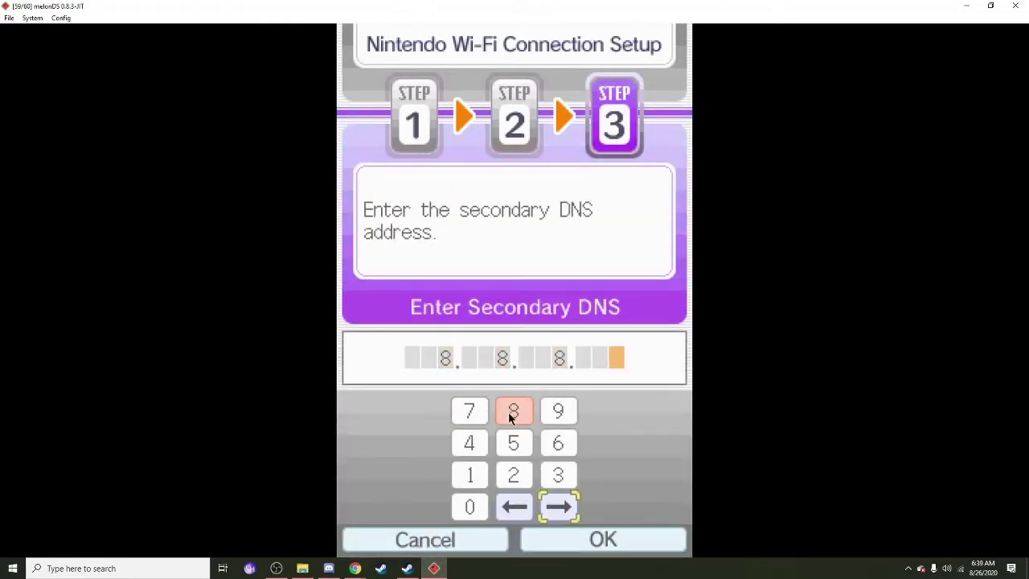
pyautogui.click(601, 544)
pyautogui.click(604, 534)
# - Run the connection test for Connection 3 and return to the list of connections
pyautogui.click(639, 341)
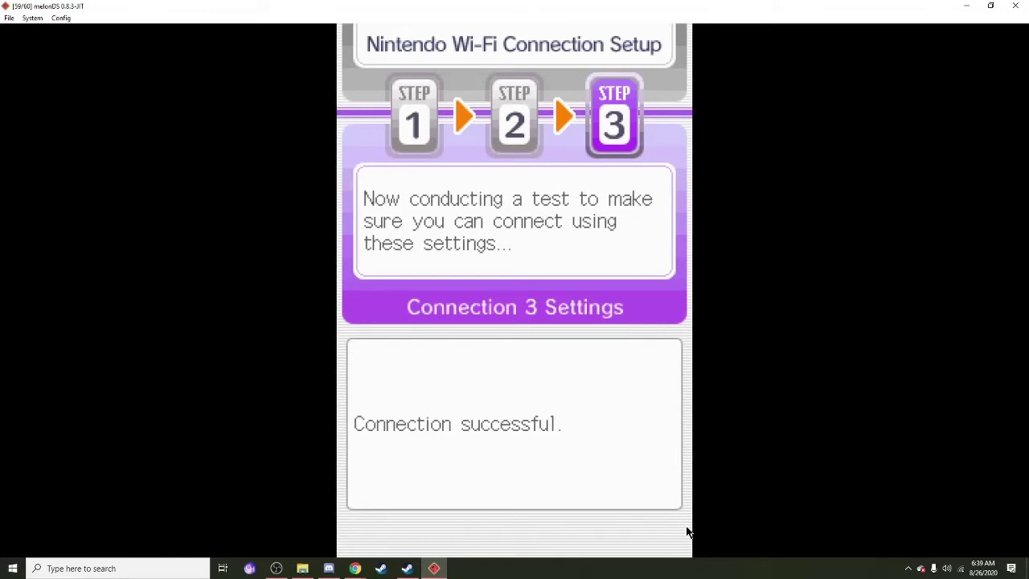
pyautogui.click(573, 429)
pyautogui.click(549, 545)
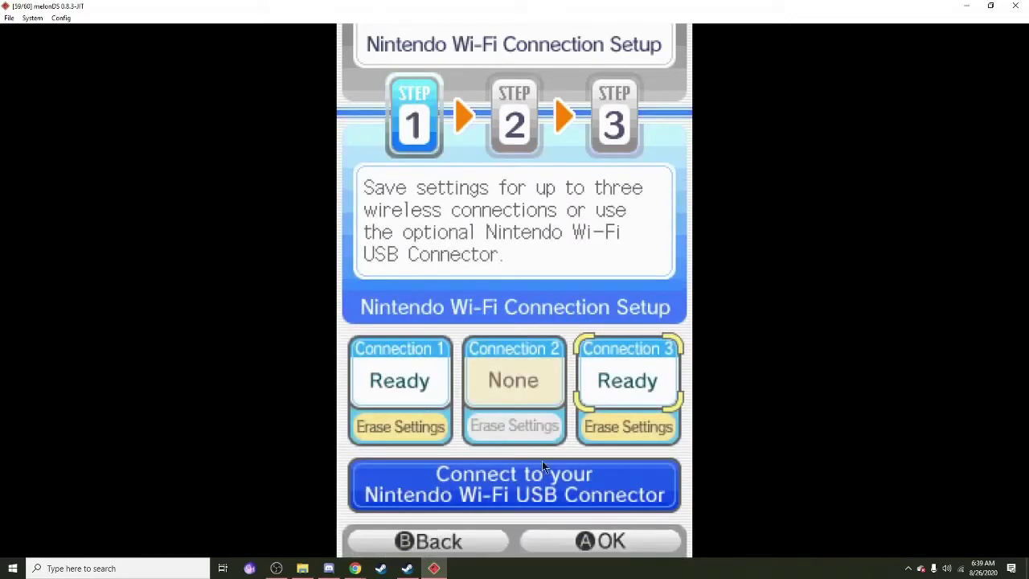
# - Leave the Wi-Fi setup without erasing Connection 3 and accept connecting to Nintendo Wi-Fi Connection
pyautogui.click(604, 434)
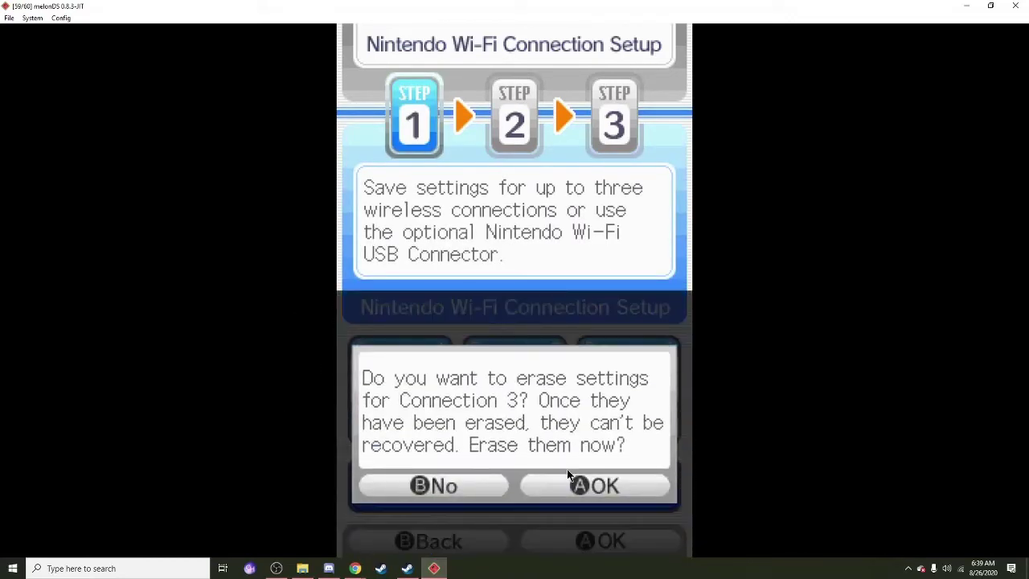
pyautogui.click(485, 536)
pyautogui.click(454, 541)
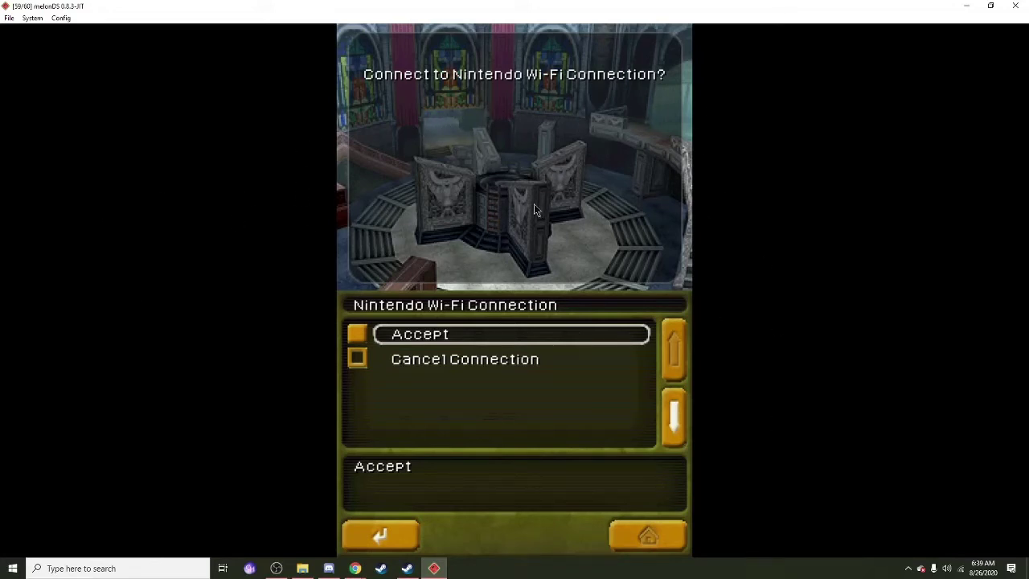
pyautogui.click(416, 340)
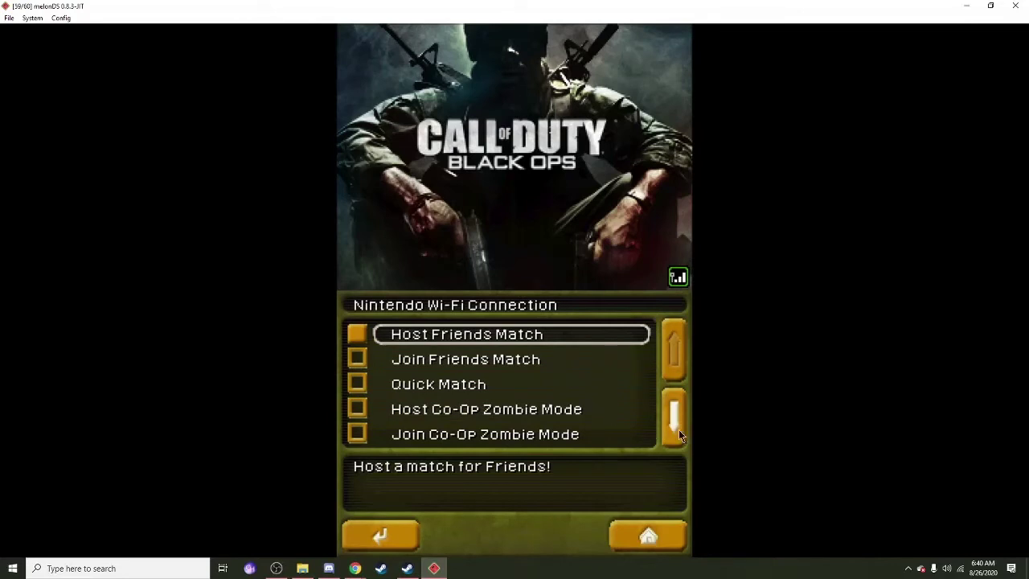
# - Look through the online match, Co-Op Zombie Mode and Friend Roster options of the Nintendo Wi-Fi Connection menu
pyautogui.click(674, 418)
pyautogui.click(673, 418)
pyautogui.click(674, 418)
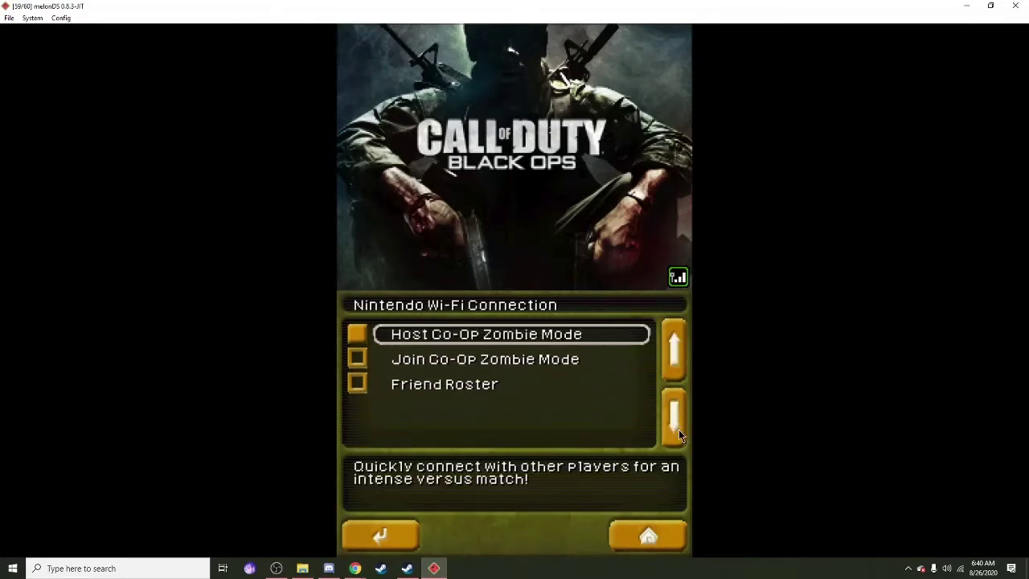
pyautogui.click(679, 428)
pyautogui.click(675, 334)
pyautogui.click(675, 335)
pyautogui.click(675, 337)
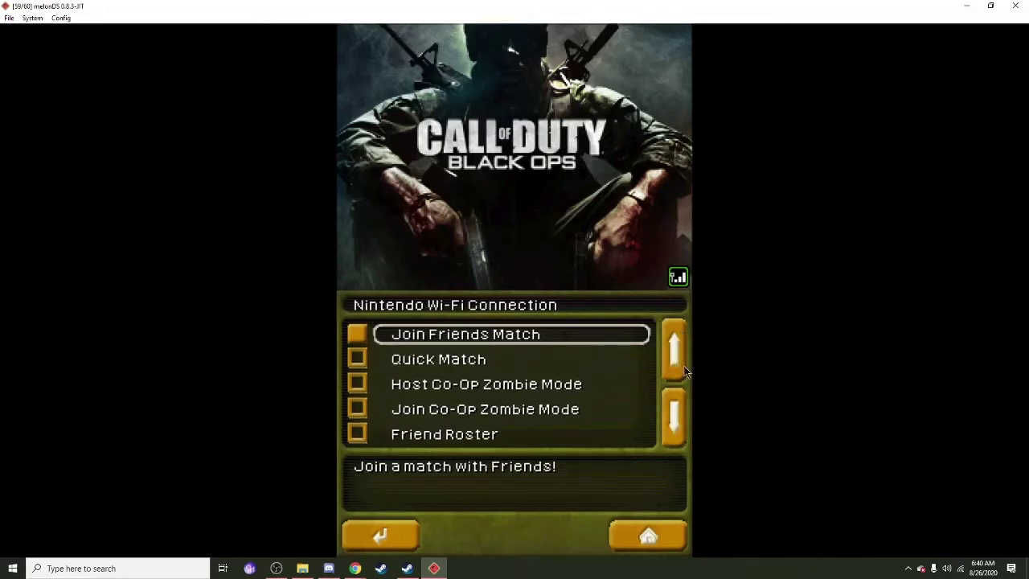
pyautogui.click(679, 372)
pyautogui.click(664, 410)
pyautogui.click(663, 409)
pyautogui.click(664, 410)
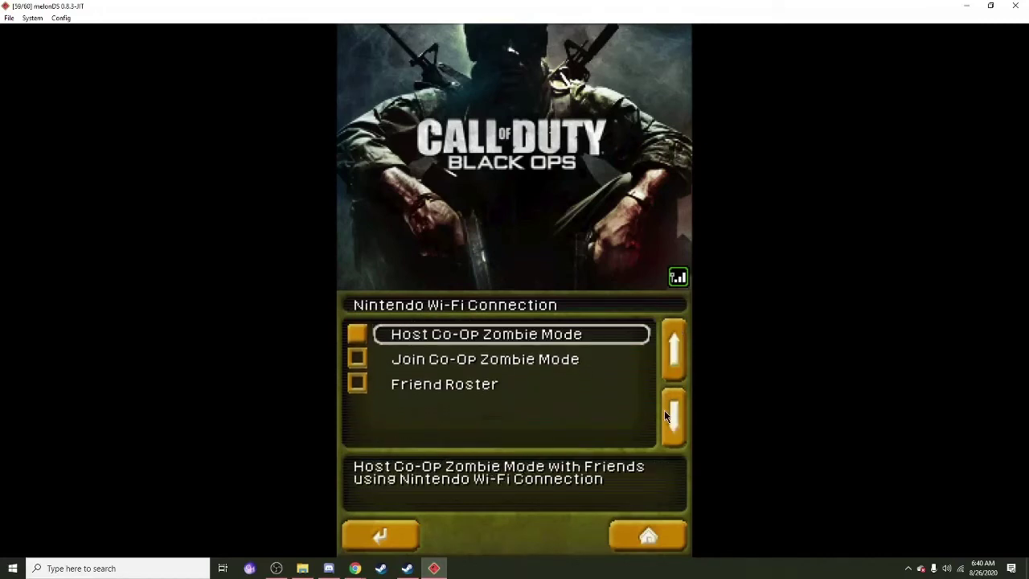
pyautogui.click(671, 347)
pyautogui.click(671, 346)
pyautogui.click(670, 346)
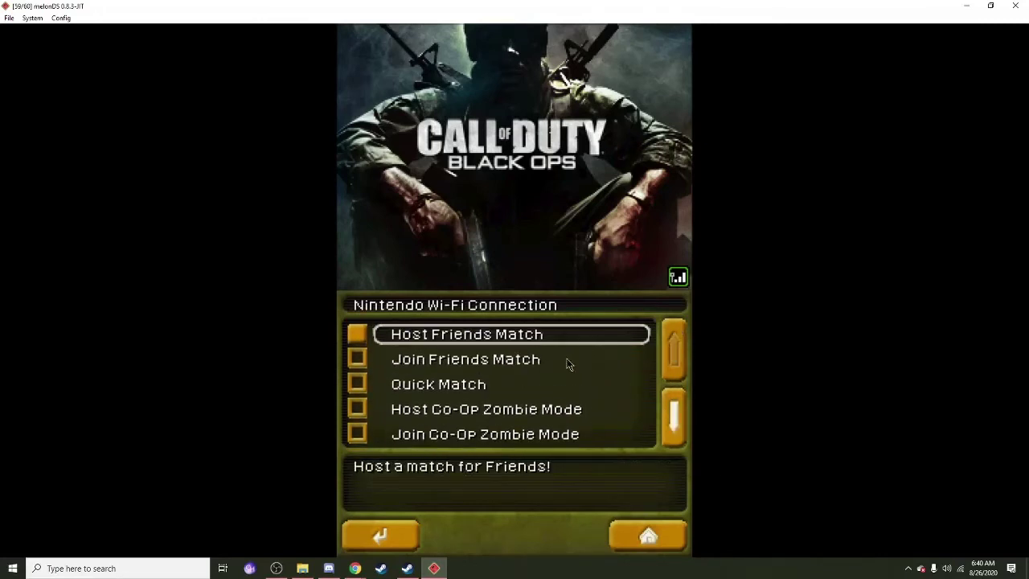
# - Open the Friend Roster from the Nintendo Wi-Fi Connection menu
pyautogui.click(673, 414)
pyautogui.click(673, 414)
pyautogui.click(674, 414)
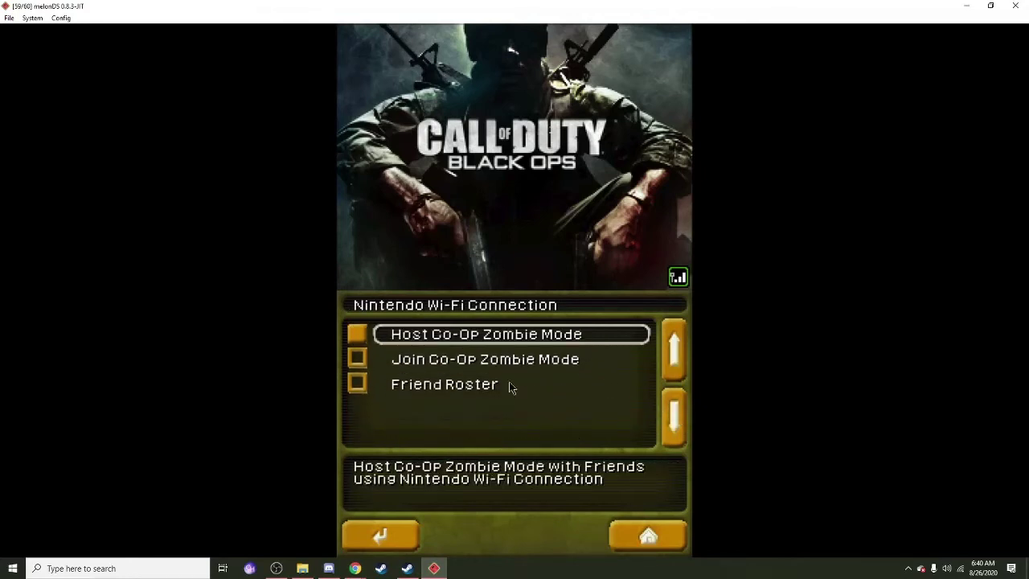
pyautogui.click(459, 384)
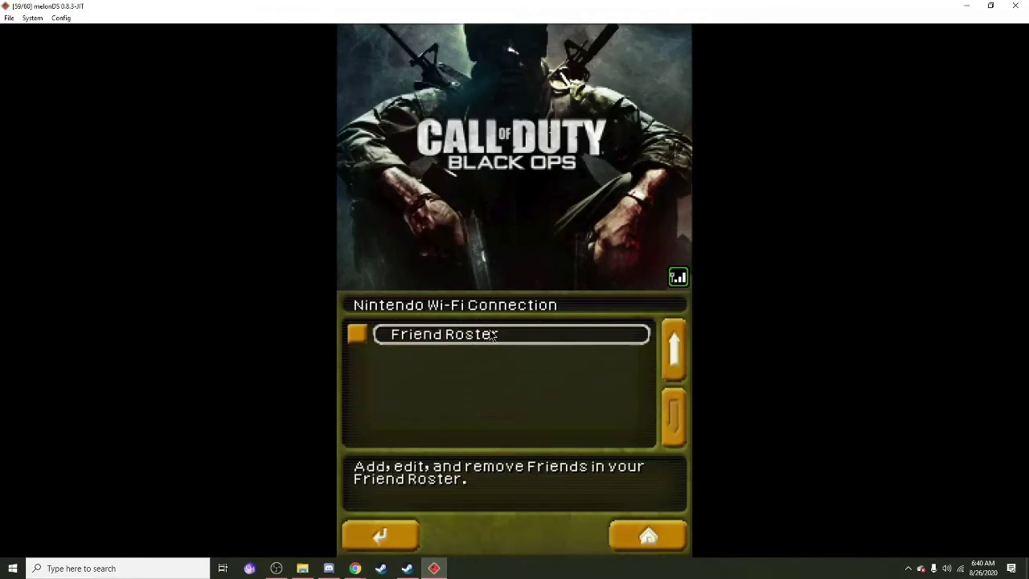
pyautogui.click(494, 336)
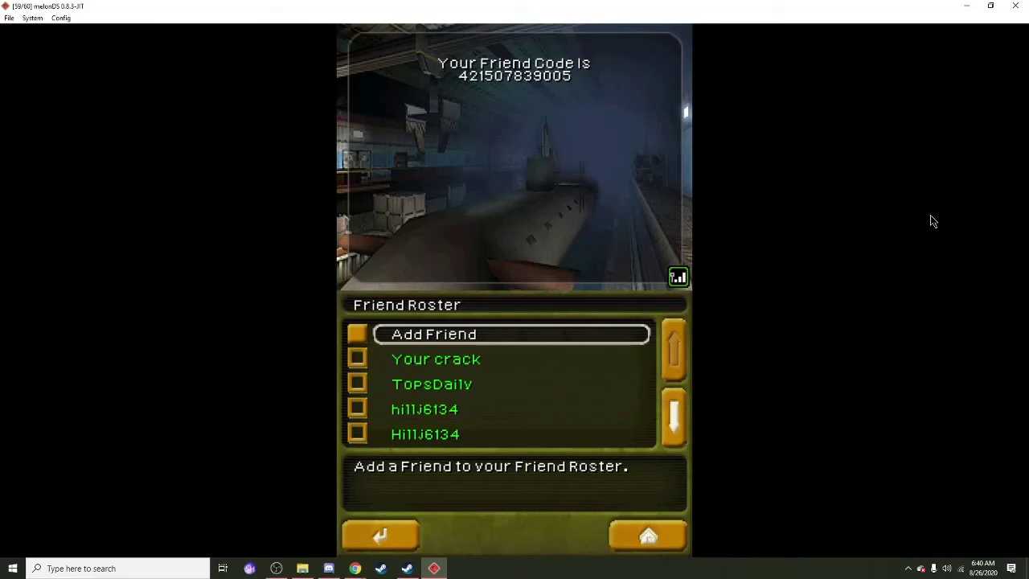
# - Switch to Chrome and view the start of the game list on the General Wiimmfi Statistics page
pyautogui.moveTo(354, 568)
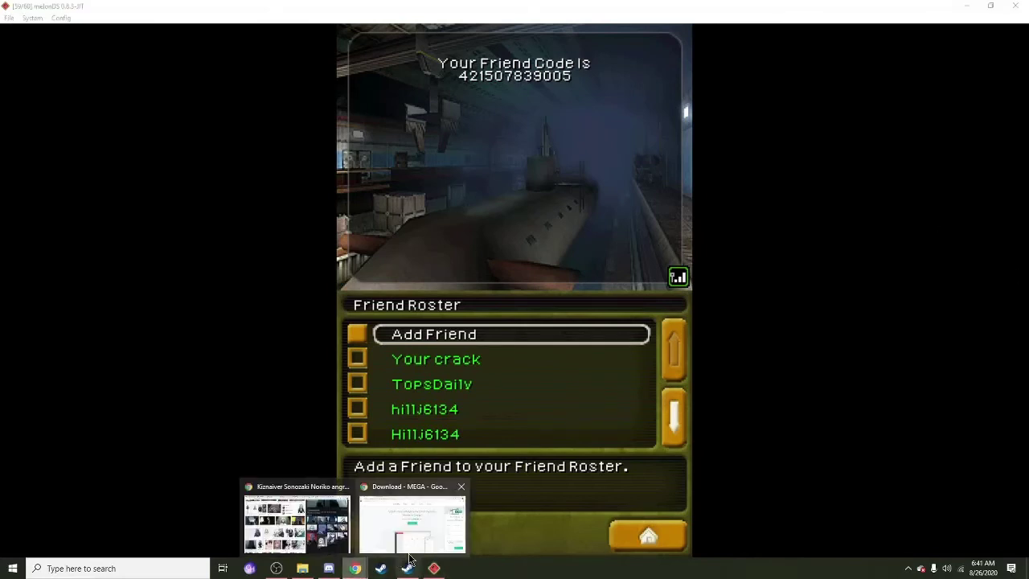
pyautogui.click(426, 522)
pyautogui.click(183, 9)
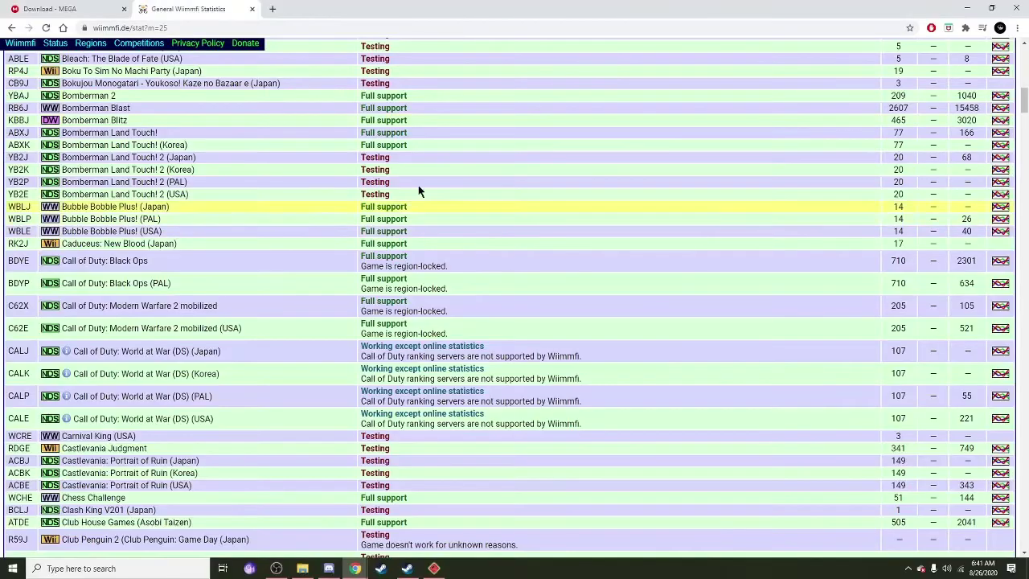
pyautogui.scroll(10, 430, 152)
pyautogui.scroll(5, 430, 152)
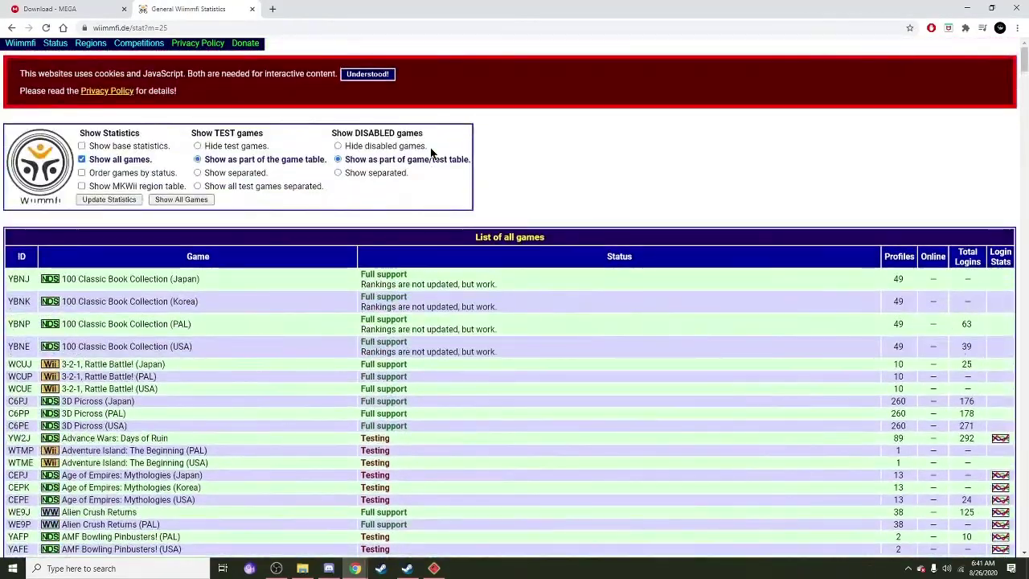
pyautogui.scroll(-3, 416, 245)
pyautogui.scroll(3, 416, 245)
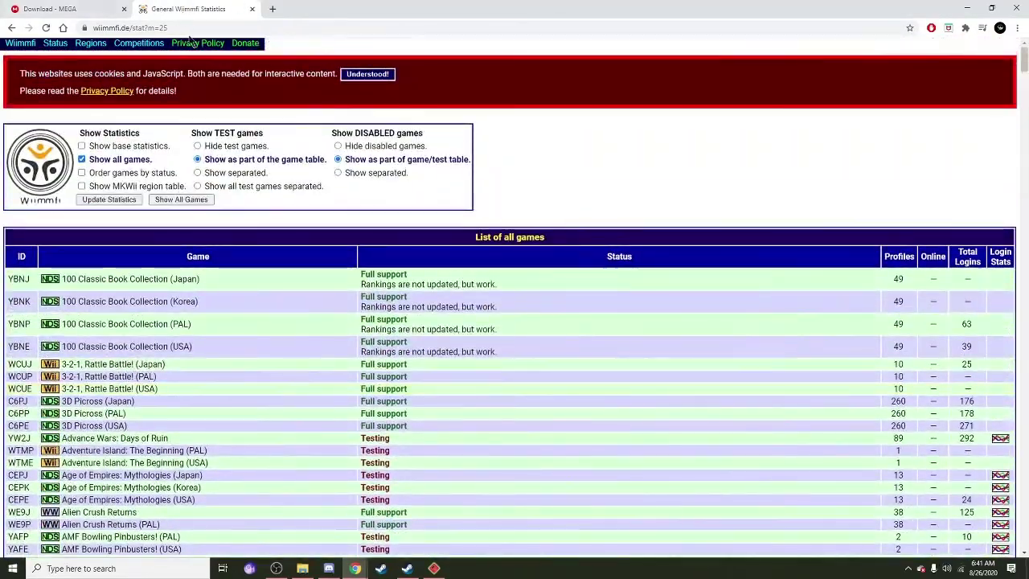
# - Find Call of Duty: Black Ops in the Wiimmfi game list and reload the page to check its online player count
pyautogui.click(86, 28)
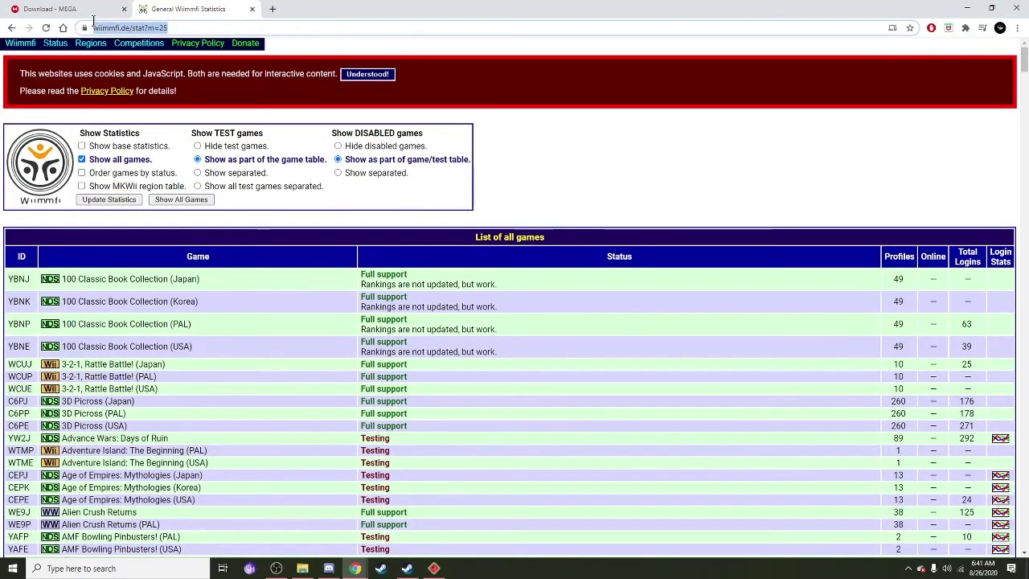
pyautogui.click(199, 26)
pyautogui.scroll(-9, 275, 390)
pyautogui.scroll(-3, 435, 385)
pyautogui.scroll(10, 482, 410)
pyautogui.scroll(-12, 539, 424)
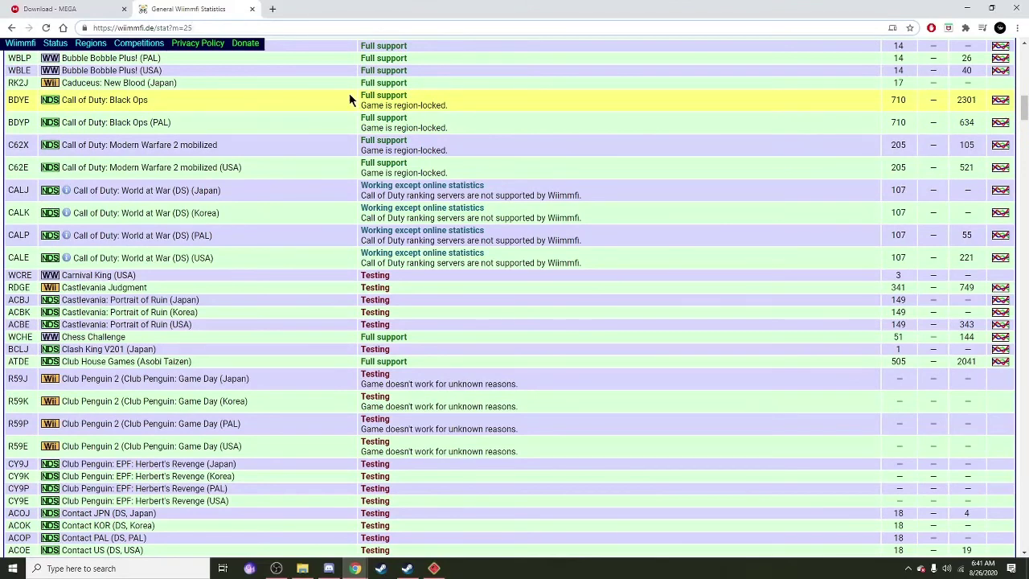
pyautogui.click(46, 27)
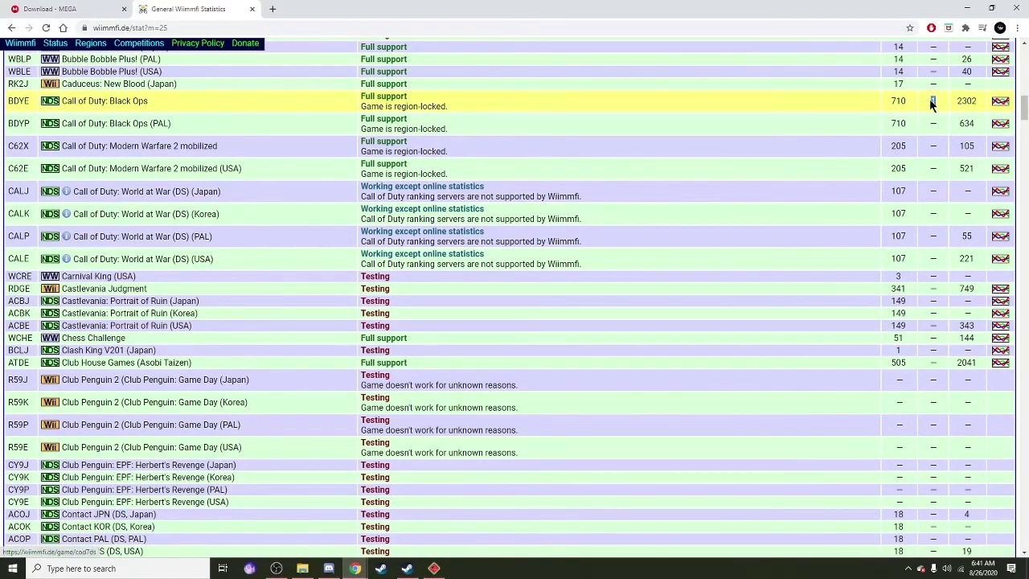
# - Switch back from Chrome to the Friend Roster in melonDS
pyautogui.click(273, 8)
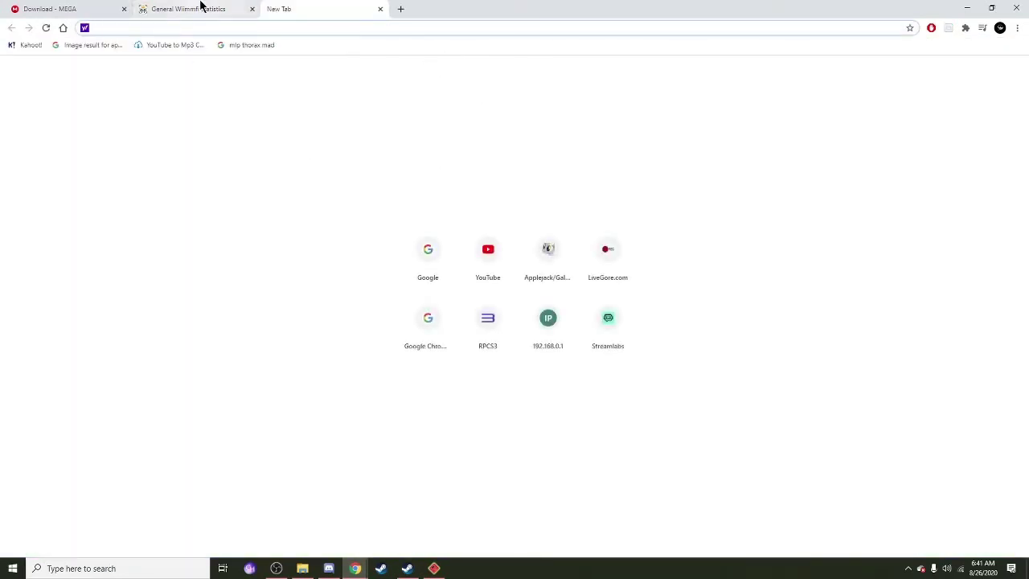
pyautogui.click(200, 8)
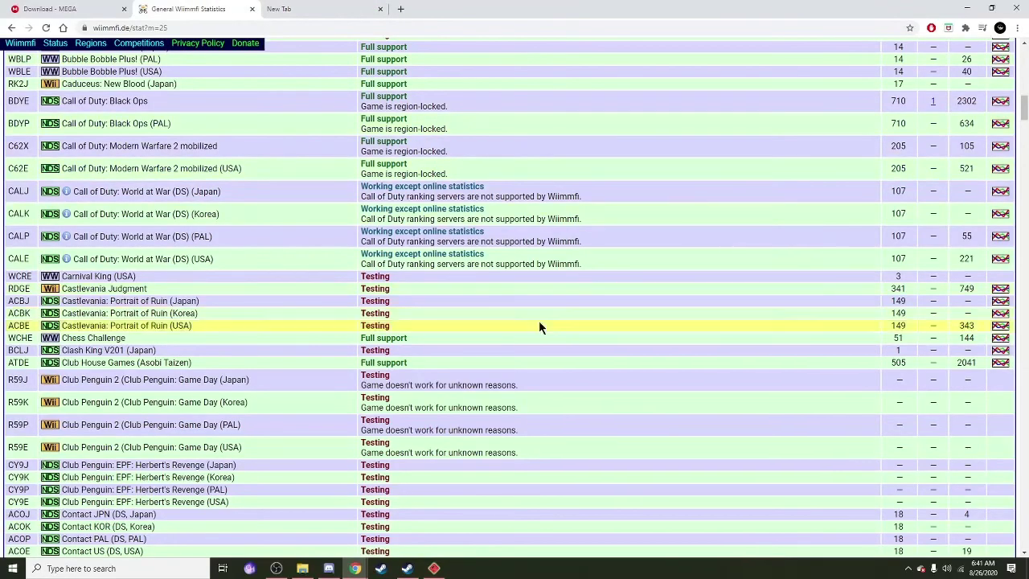
pyautogui.click(406, 568)
pyautogui.click(434, 568)
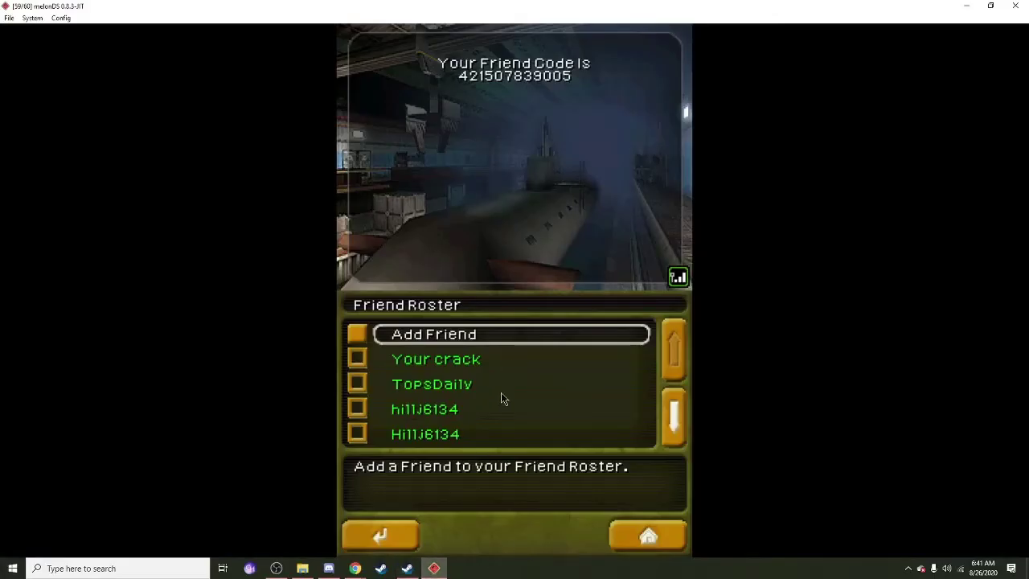